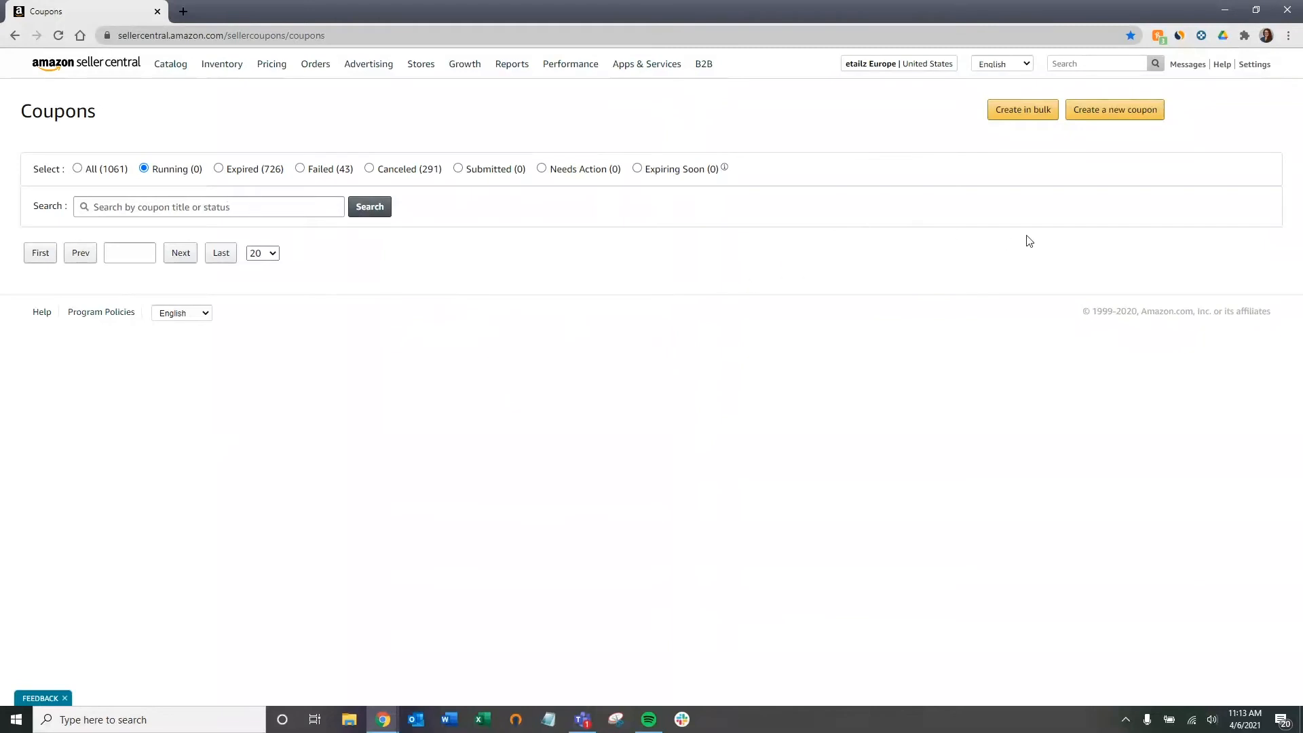
# Step: Start a new coupon and search the products by SKU/ASIN for B07K8YNJHR
pyautogui.click(1102, 113)
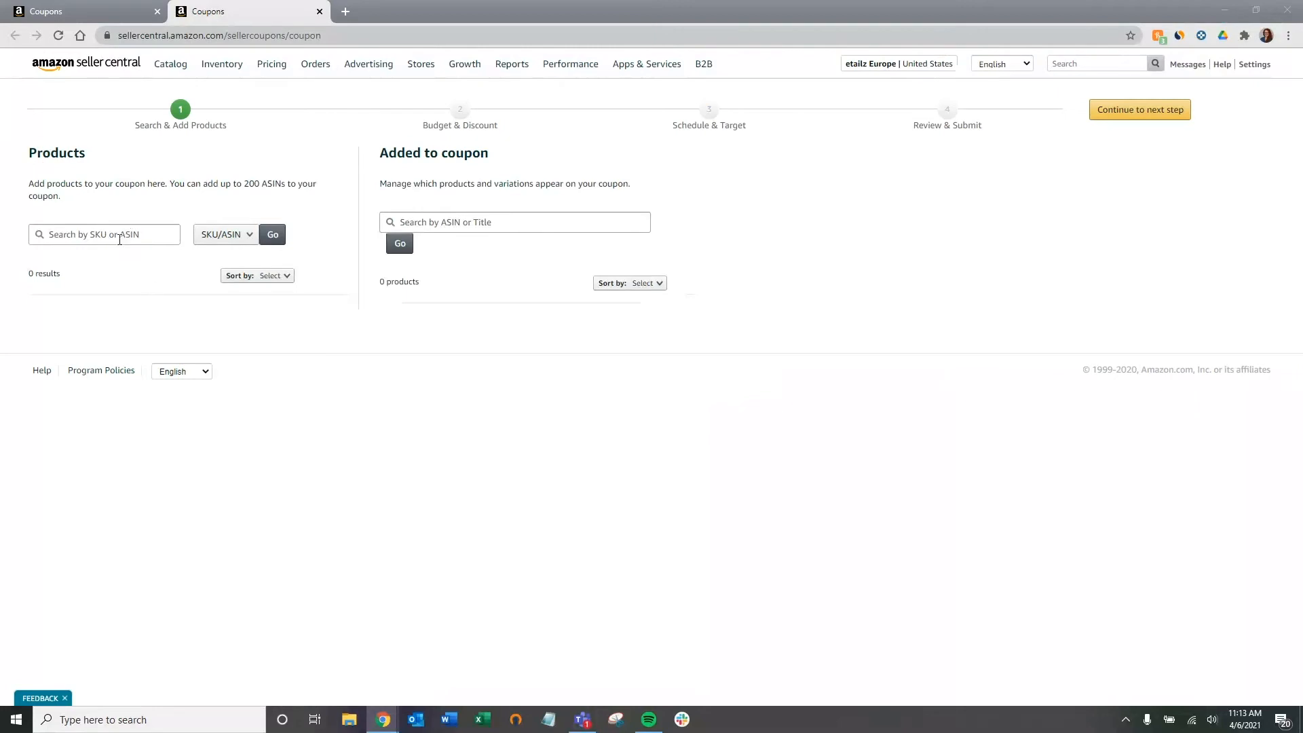
pyautogui.click(227, 234)
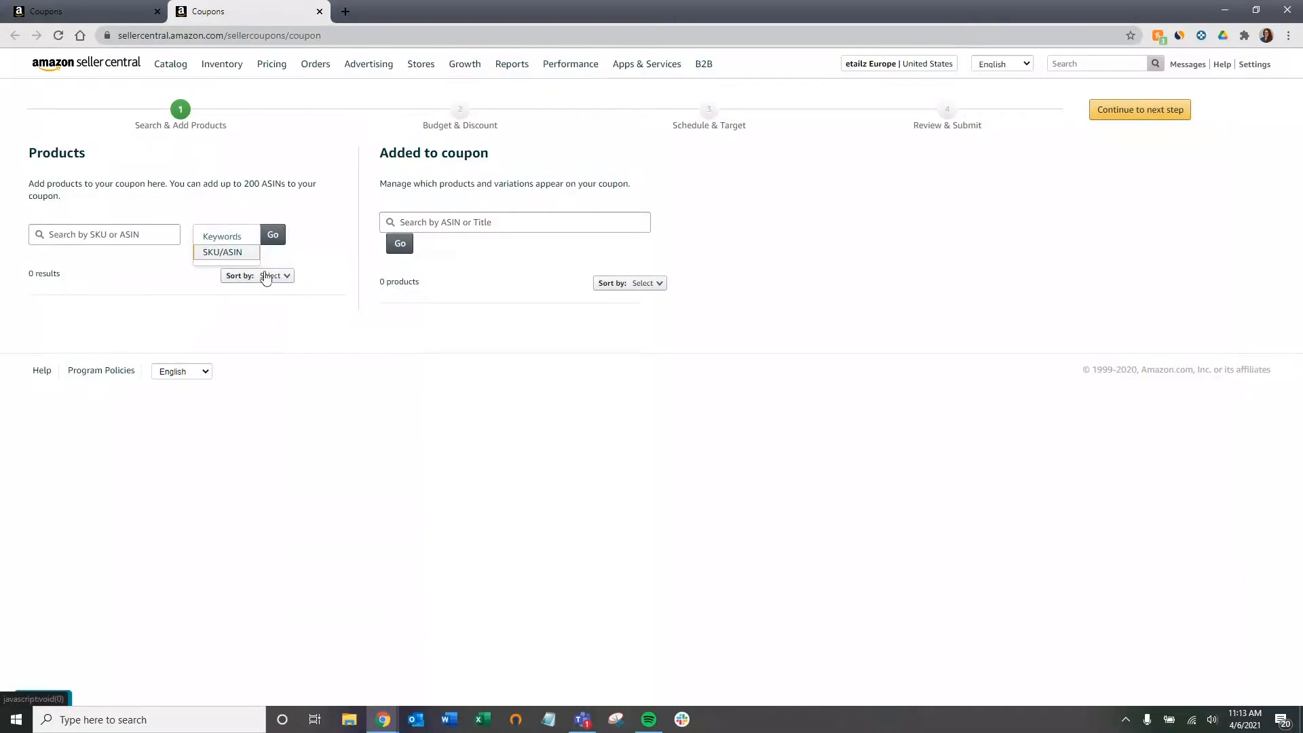
pyautogui.click(97, 235)
pyautogui.click(229, 240)
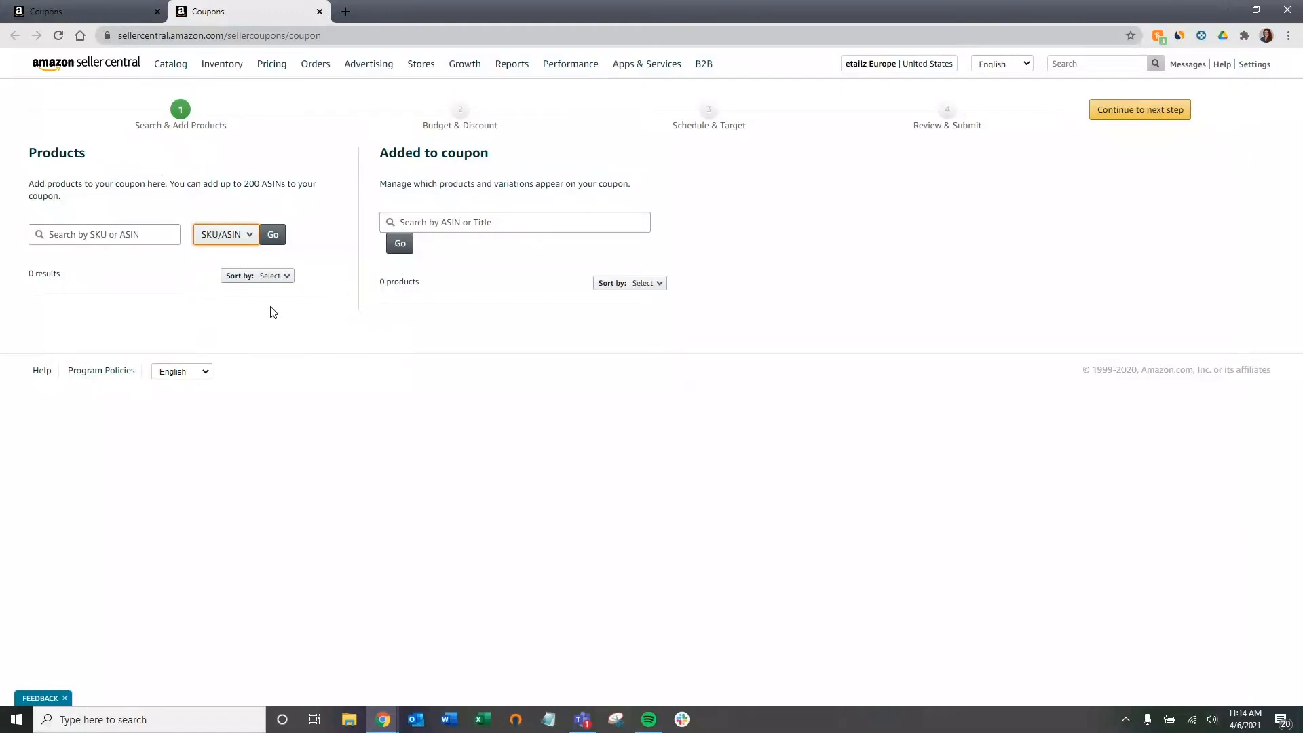
pyautogui.hotkey('shift', 'Tab')
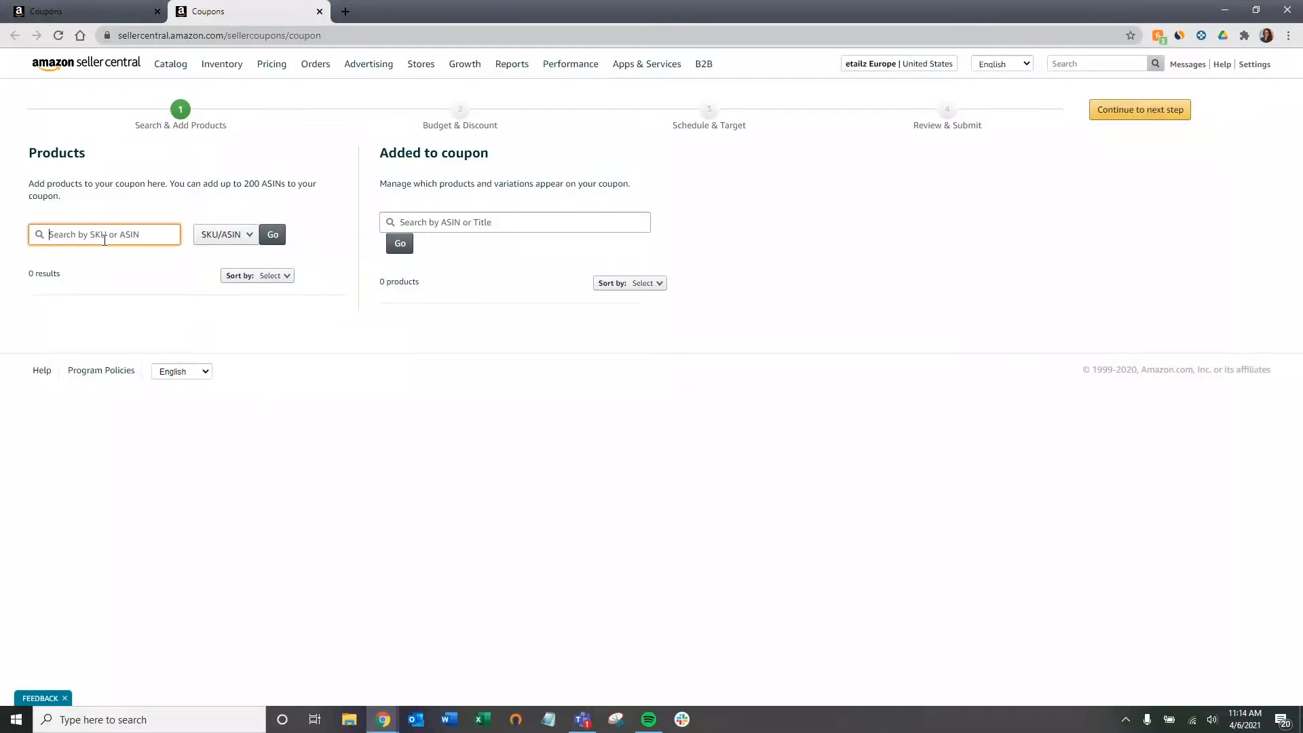
pyautogui.rightClick(113, 234)
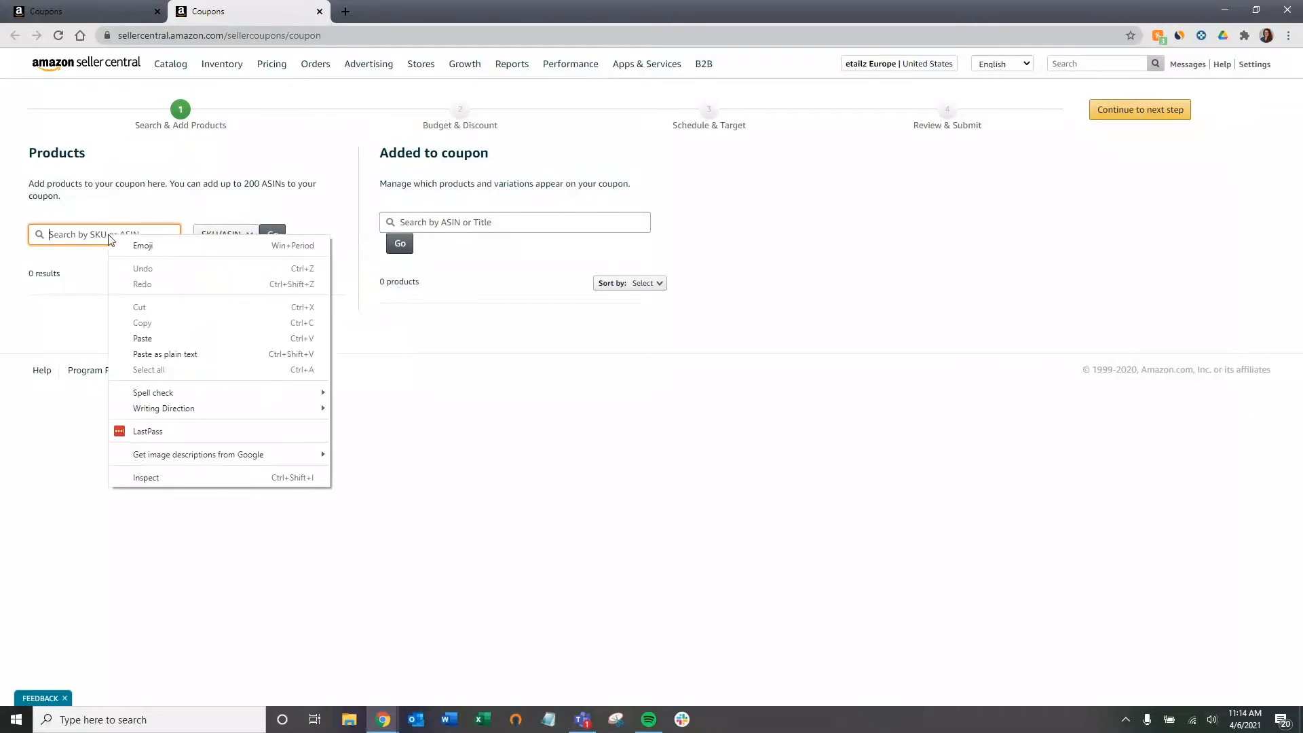
pyautogui.click(170, 336)
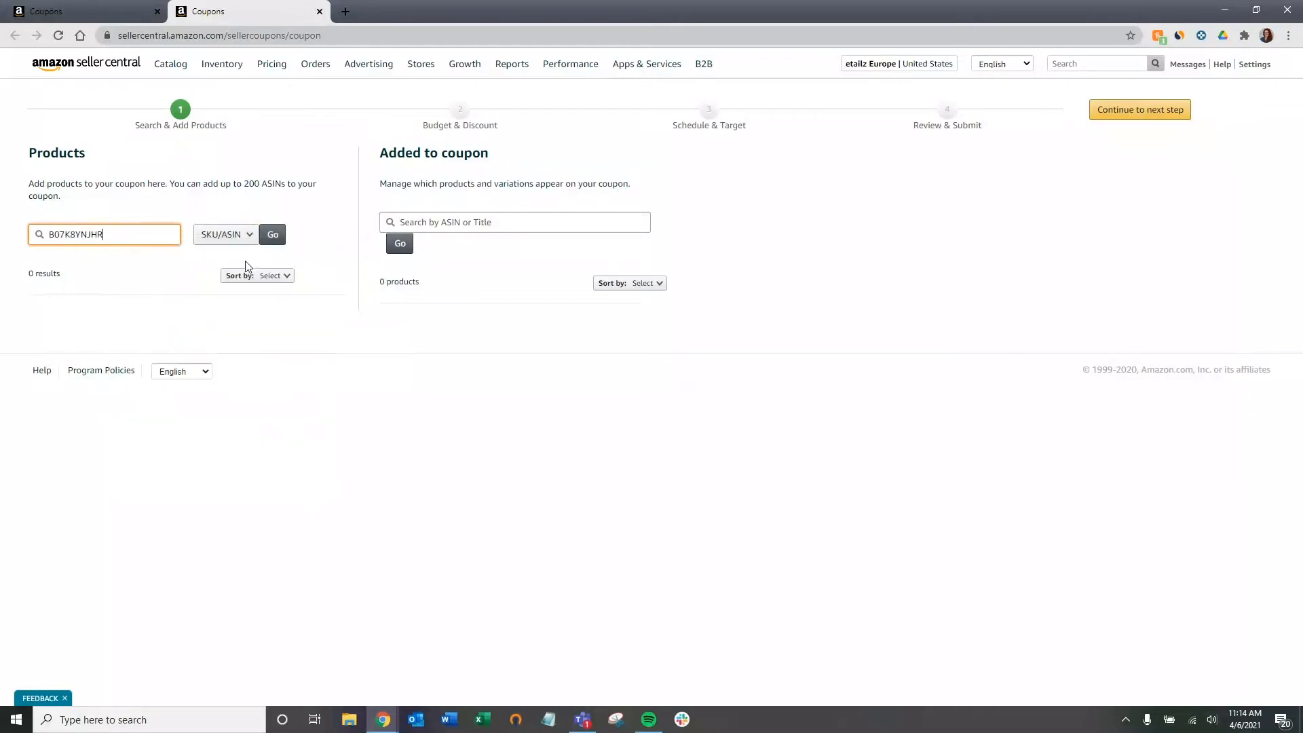
pyautogui.click(275, 235)
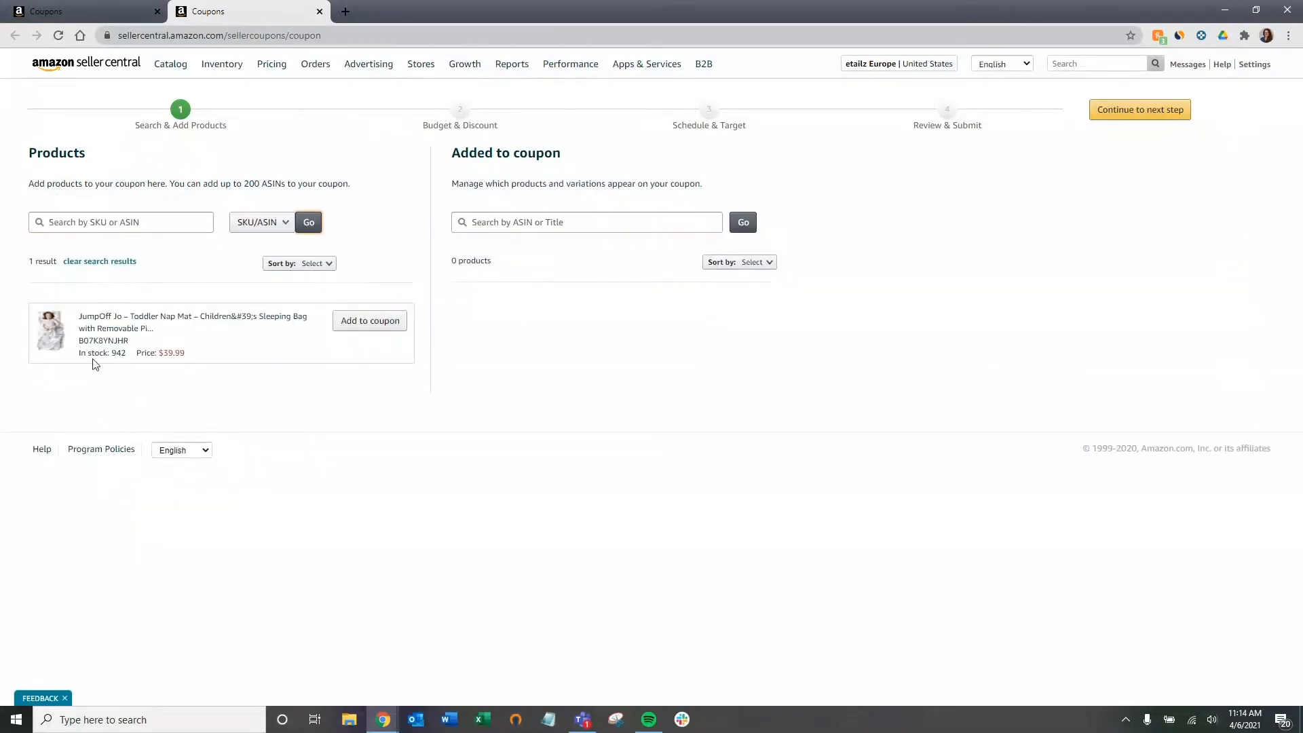
# Step: Add the JumpOff Jo Toddler Nap Mat to the coupon
pyautogui.moveTo(78, 356); pyautogui.dragTo(142, 357)
pyautogui.click(134, 361)
pyautogui.moveTo(87, 318); pyautogui.dragTo(123, 326)
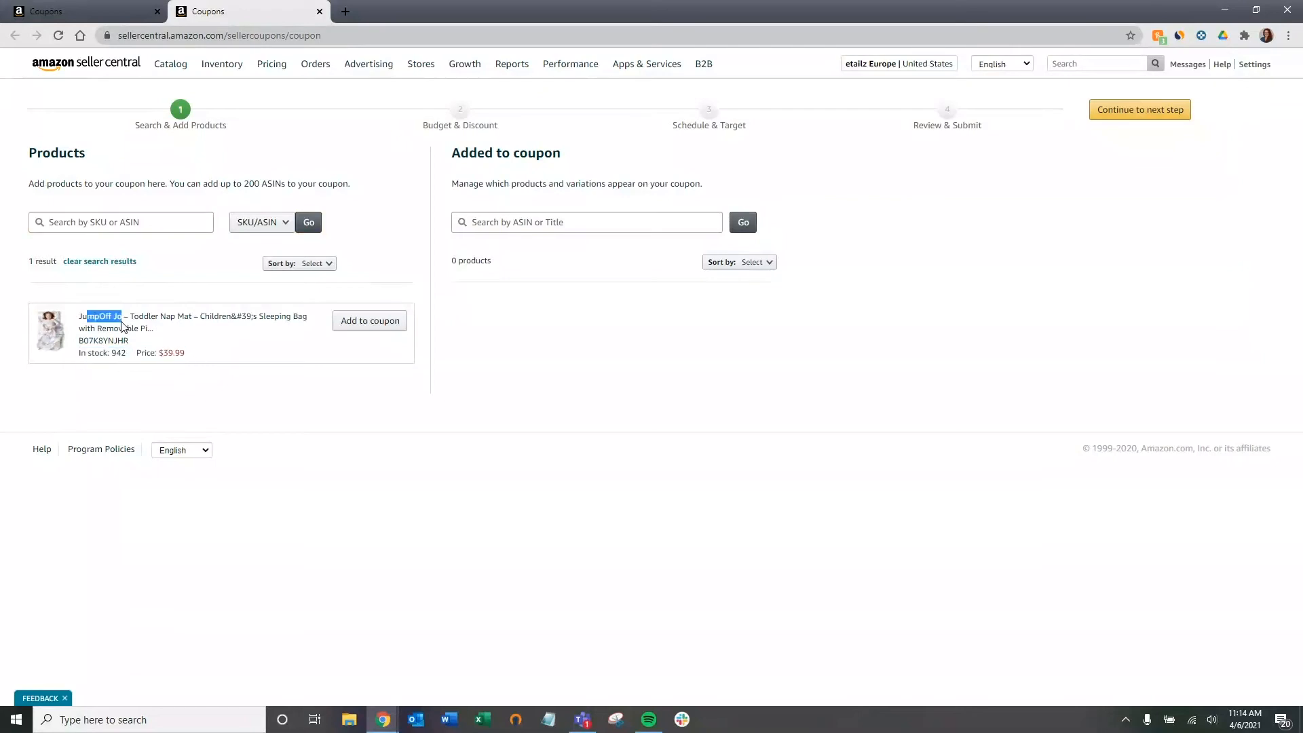
pyautogui.click(360, 323)
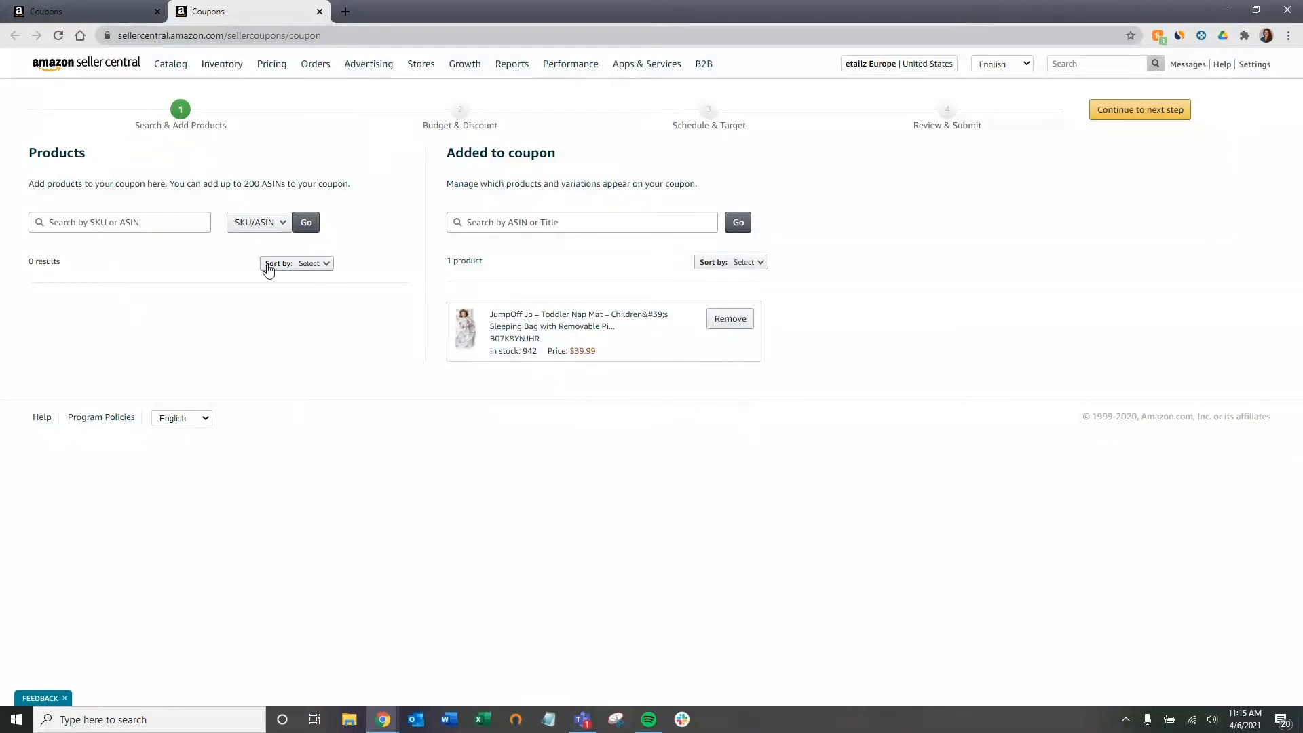
# Step: Look at the bulk coupon creation page, then return to the coupon in progress
pyautogui.click(121, 9)
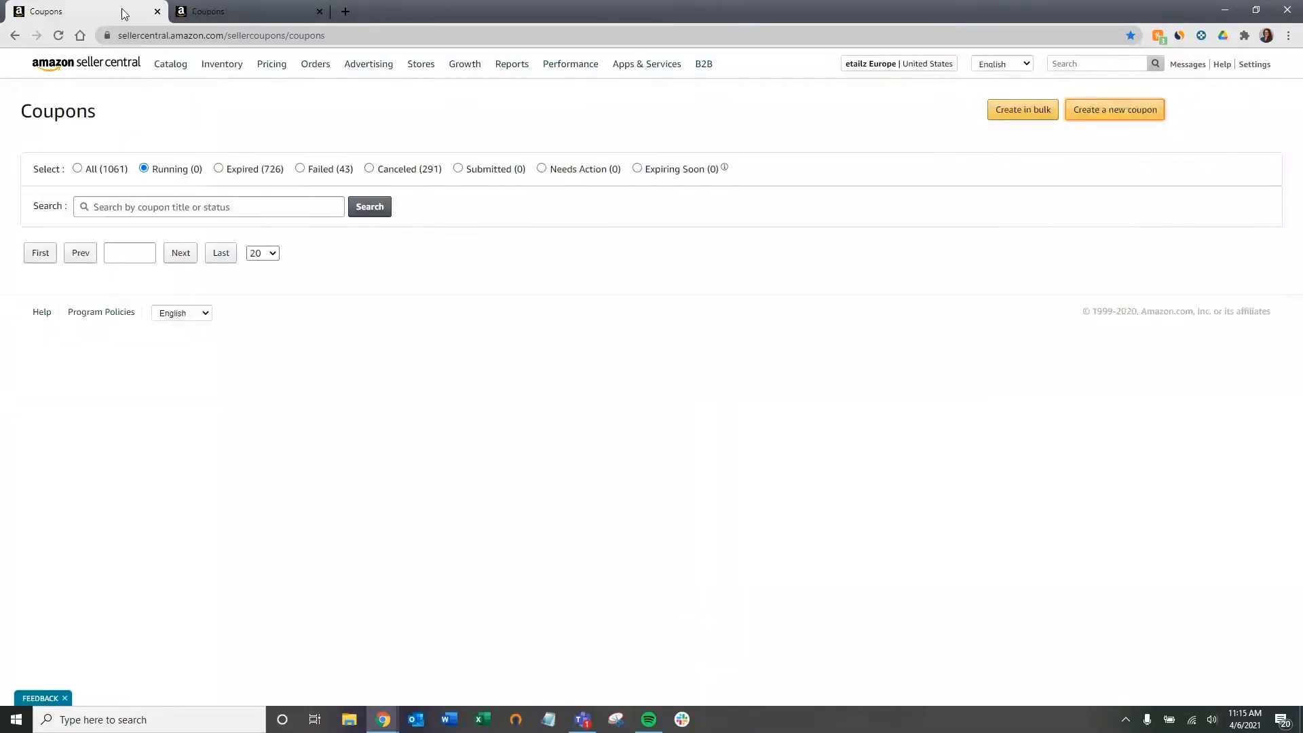
pyautogui.click(1007, 112)
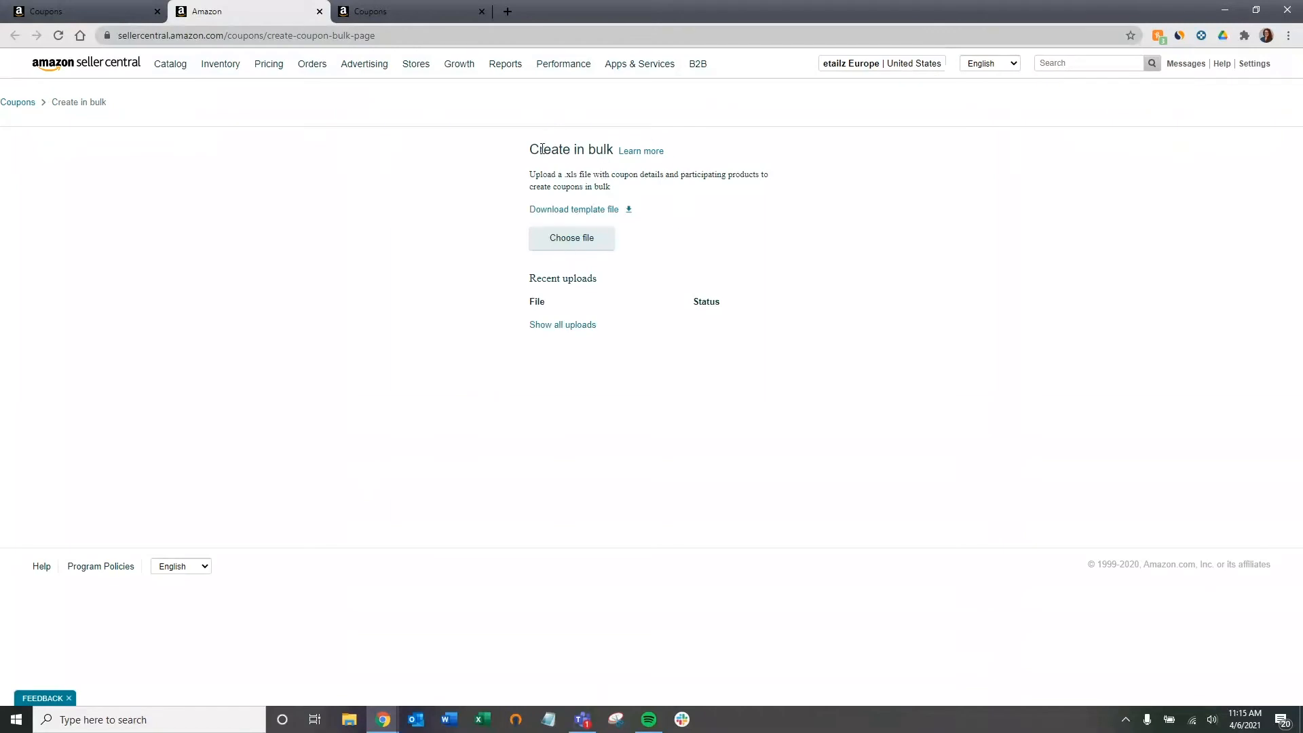
pyautogui.moveTo(543, 149); pyautogui.dragTo(655, 174)
pyautogui.click(655, 174)
pyautogui.click(400, 12)
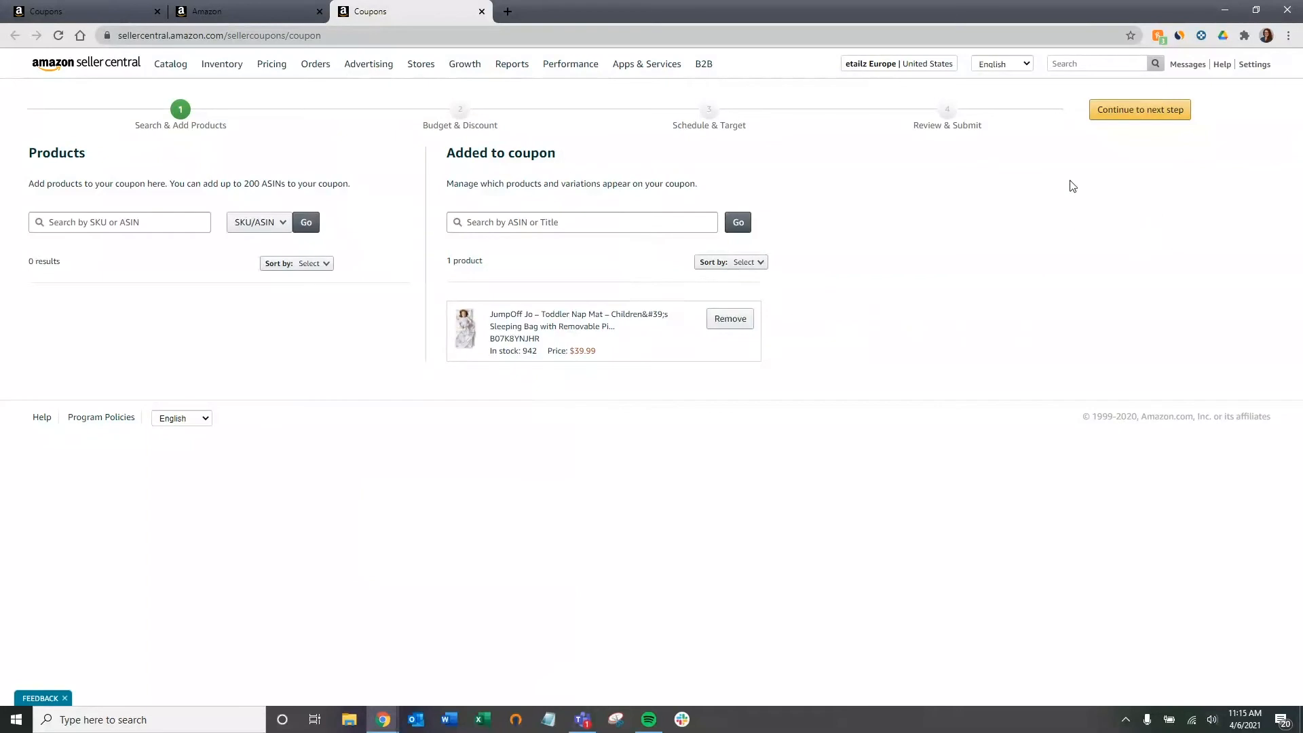
# Step: Proceed to the budget and discount stage and enter a $10 money-off discount
pyautogui.click(1131, 115)
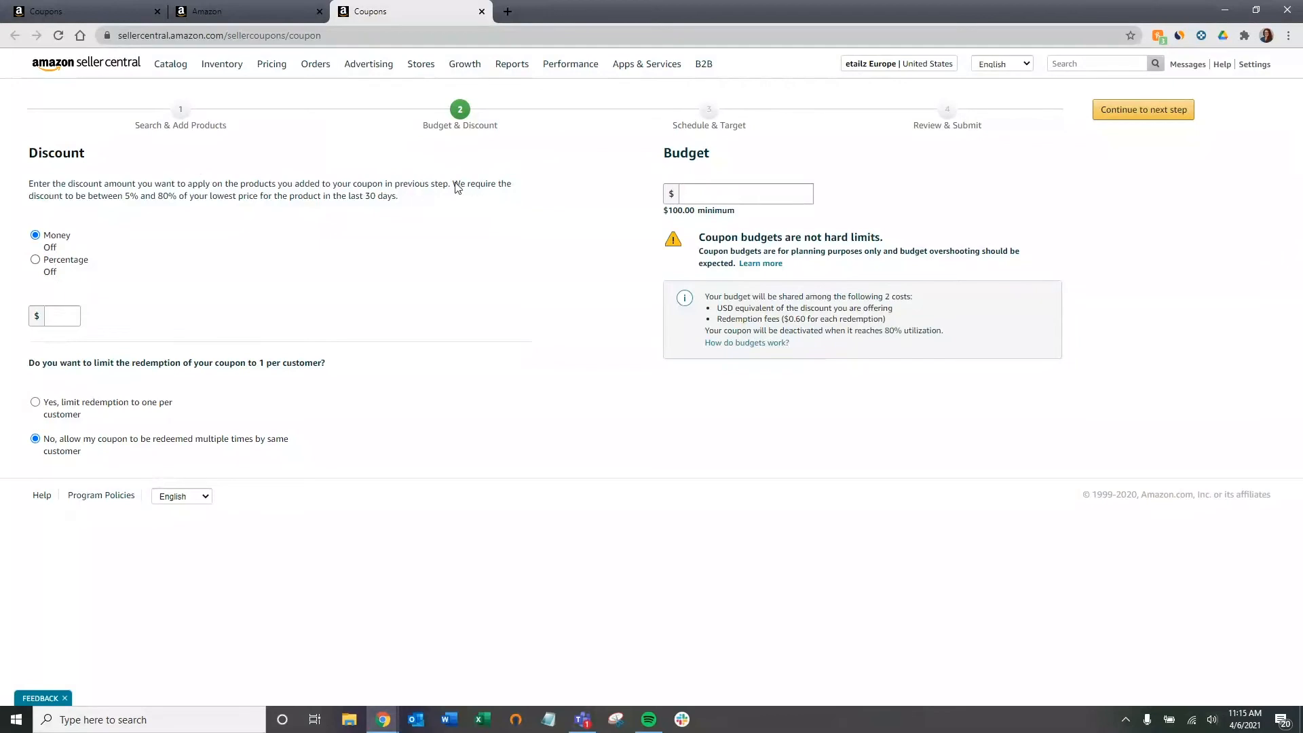
pyautogui.moveTo(453, 185); pyautogui.dragTo(416, 199)
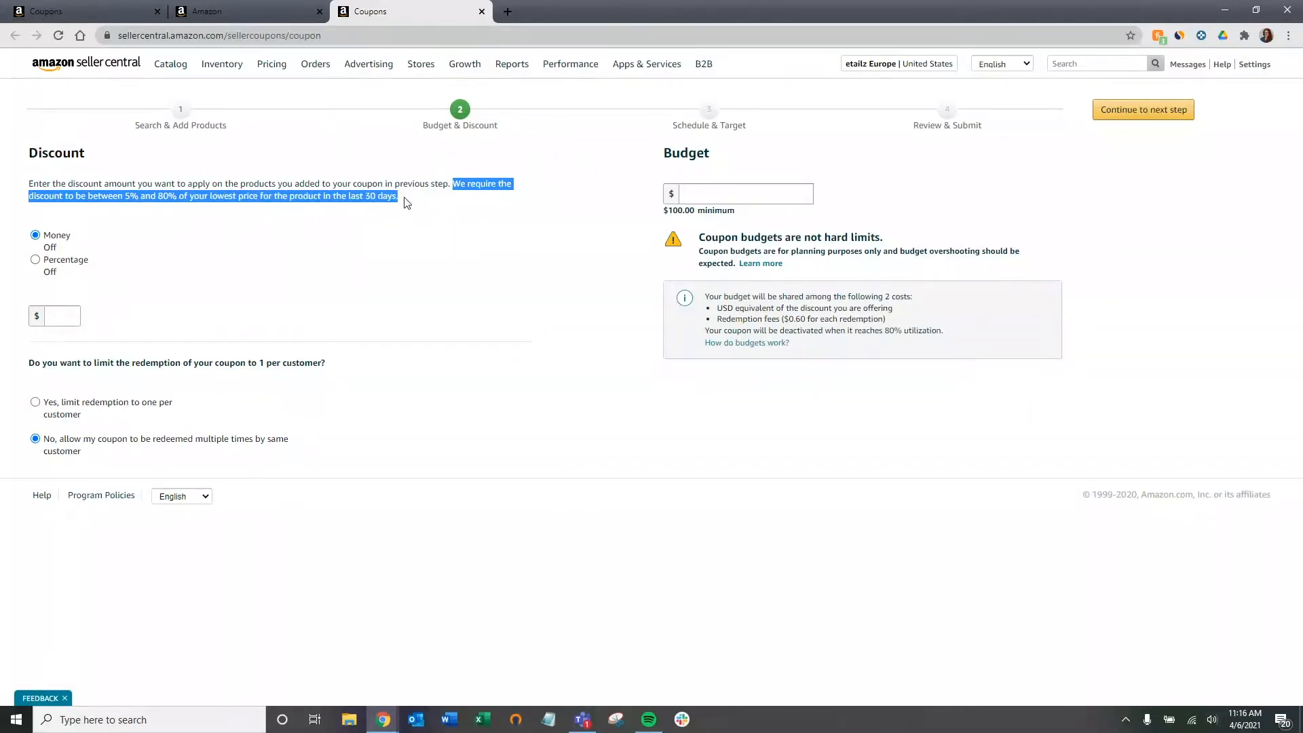
pyautogui.click(410, 198)
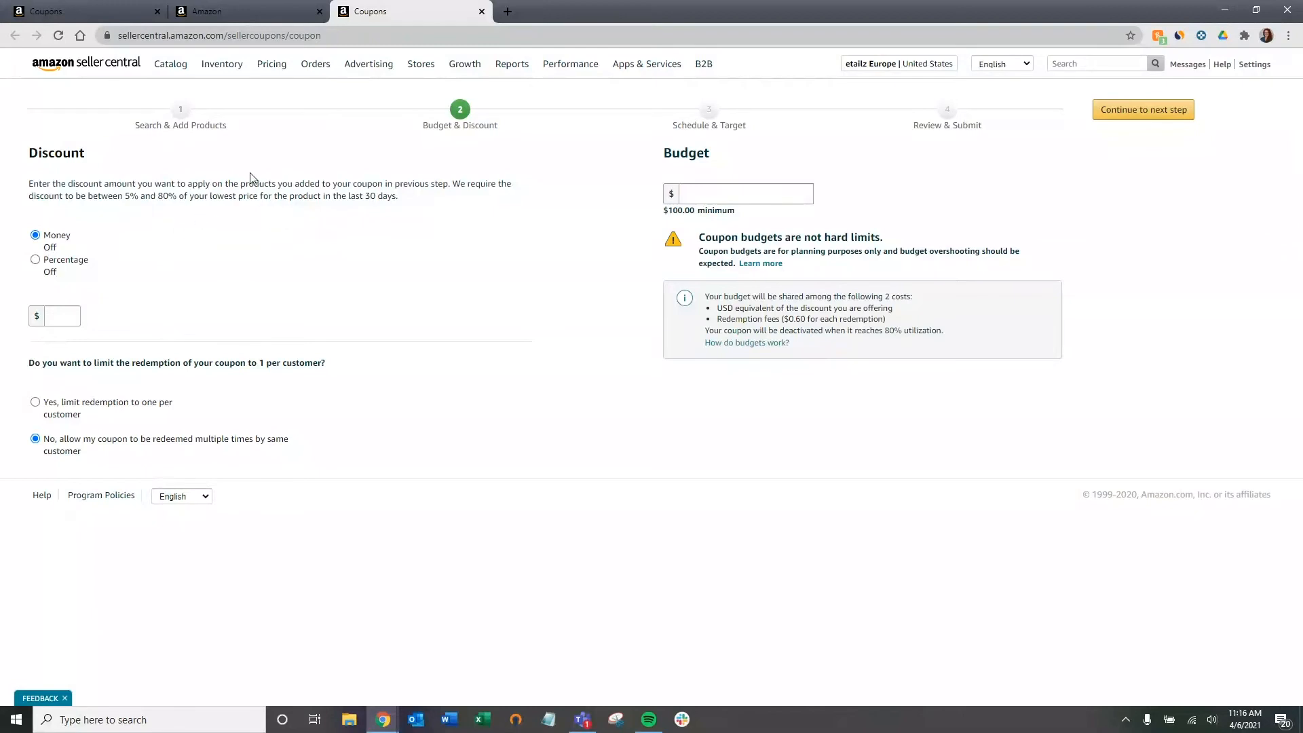
pyautogui.click(65, 319)
pyautogui.click(200, 294)
# Step: Read which costs share the coupon budget and set the budget to $1,060
pyautogui.click(738, 195)
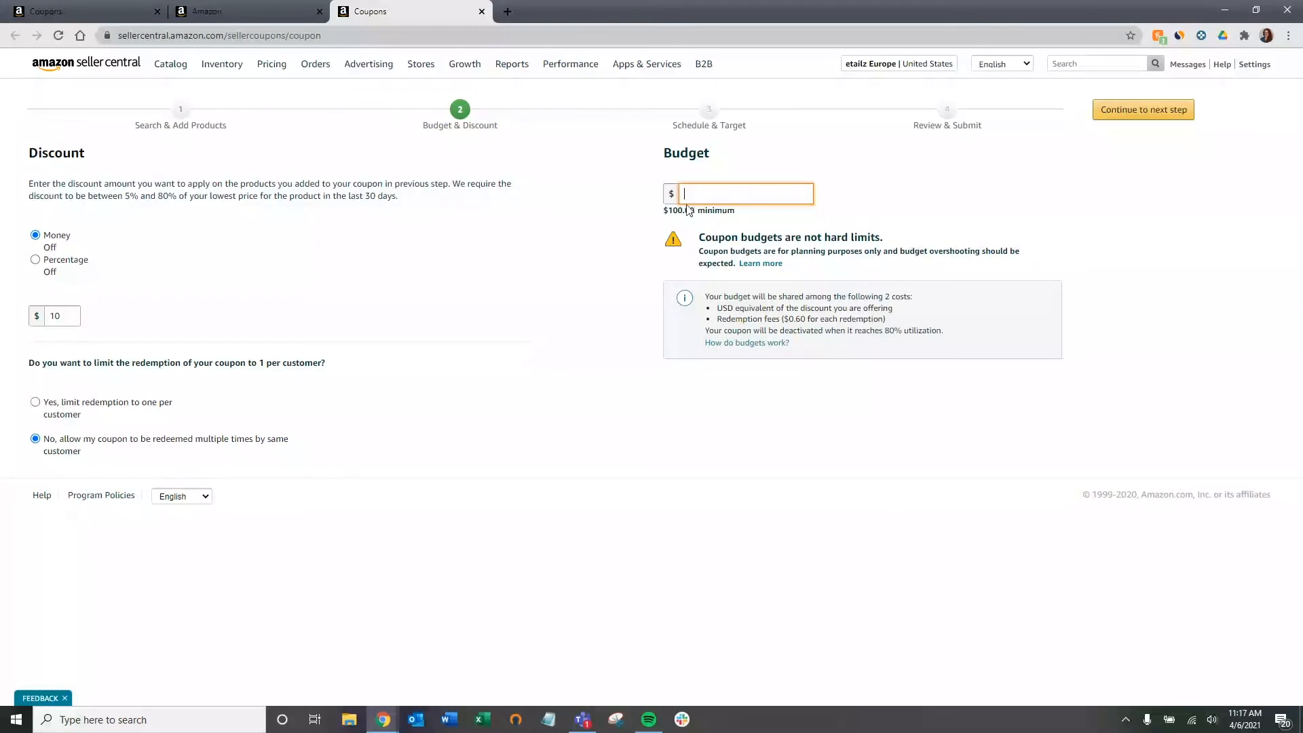
pyautogui.click(744, 211)
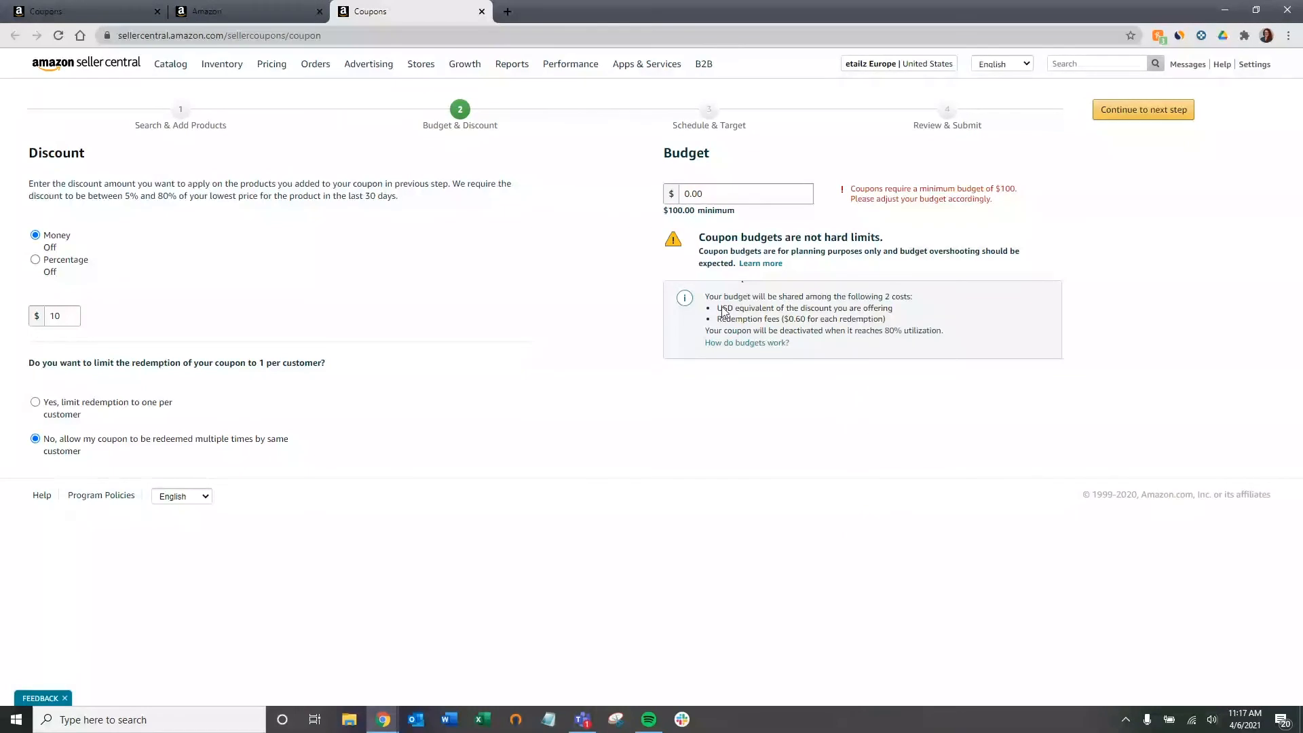
pyautogui.moveTo(703, 296); pyautogui.dragTo(894, 321)
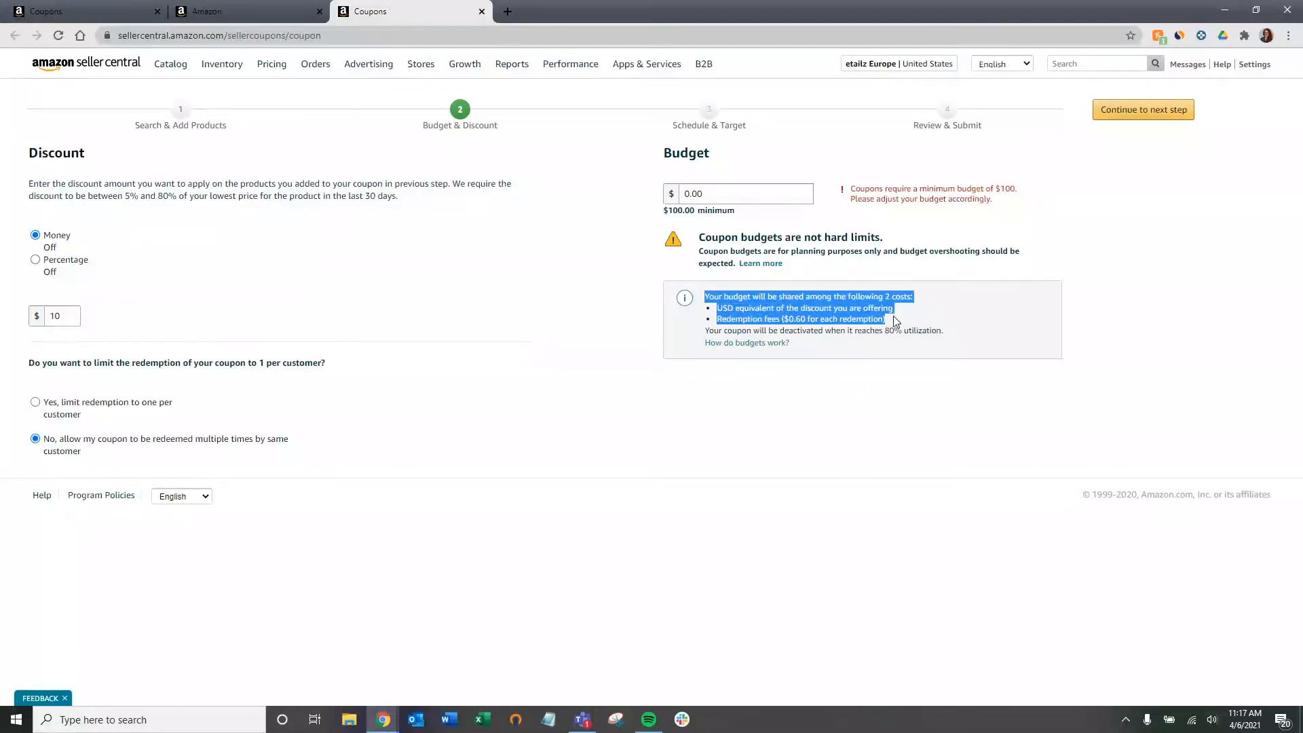
pyautogui.click(827, 311)
pyautogui.moveTo(750, 310); pyautogui.dragTo(900, 309)
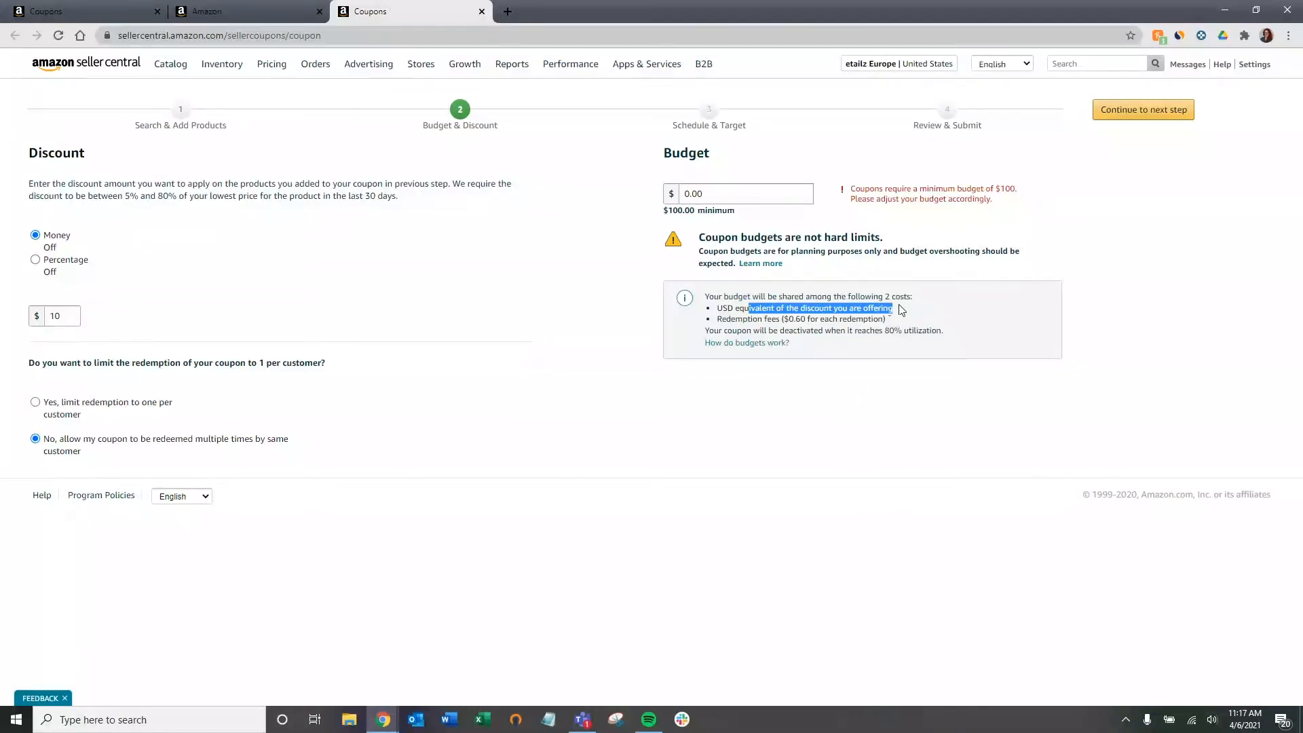
pyautogui.click(901, 311)
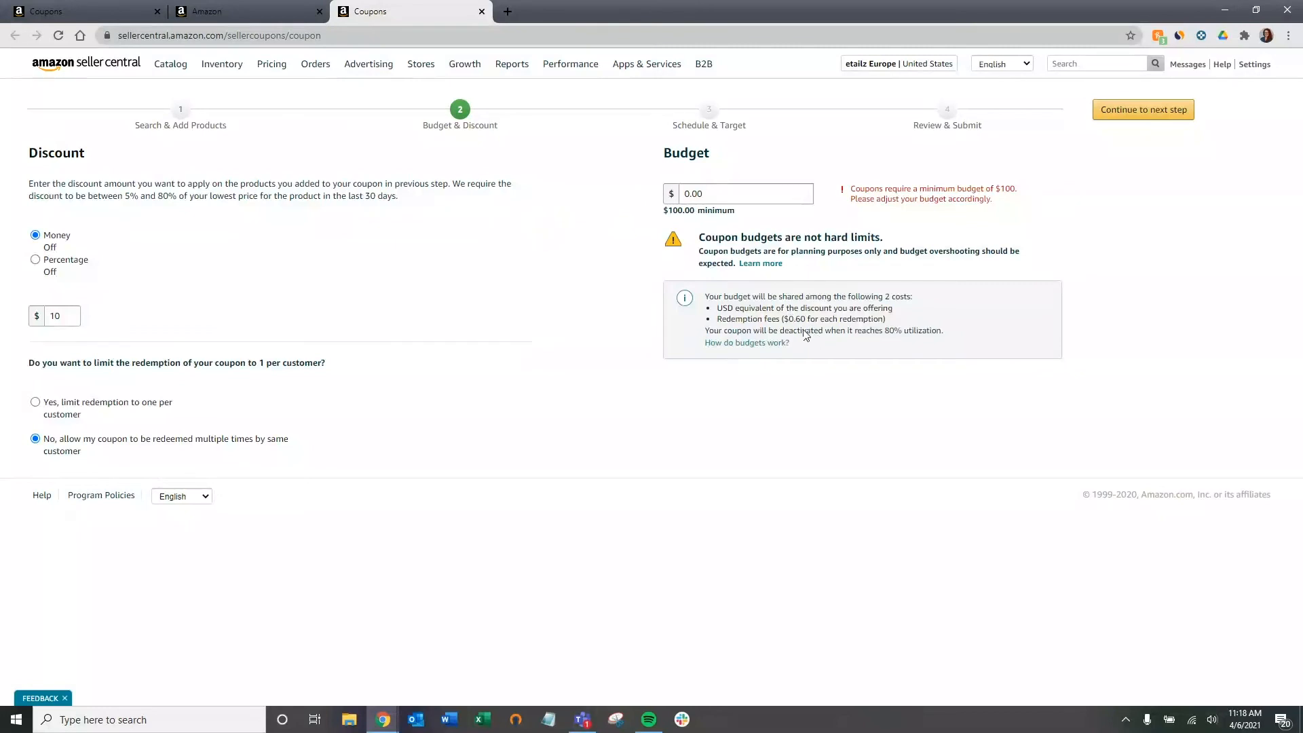
pyautogui.click(753, 196)
pyautogui.write('16')
pyautogui.write('60')
pyautogui.click(600, 256)
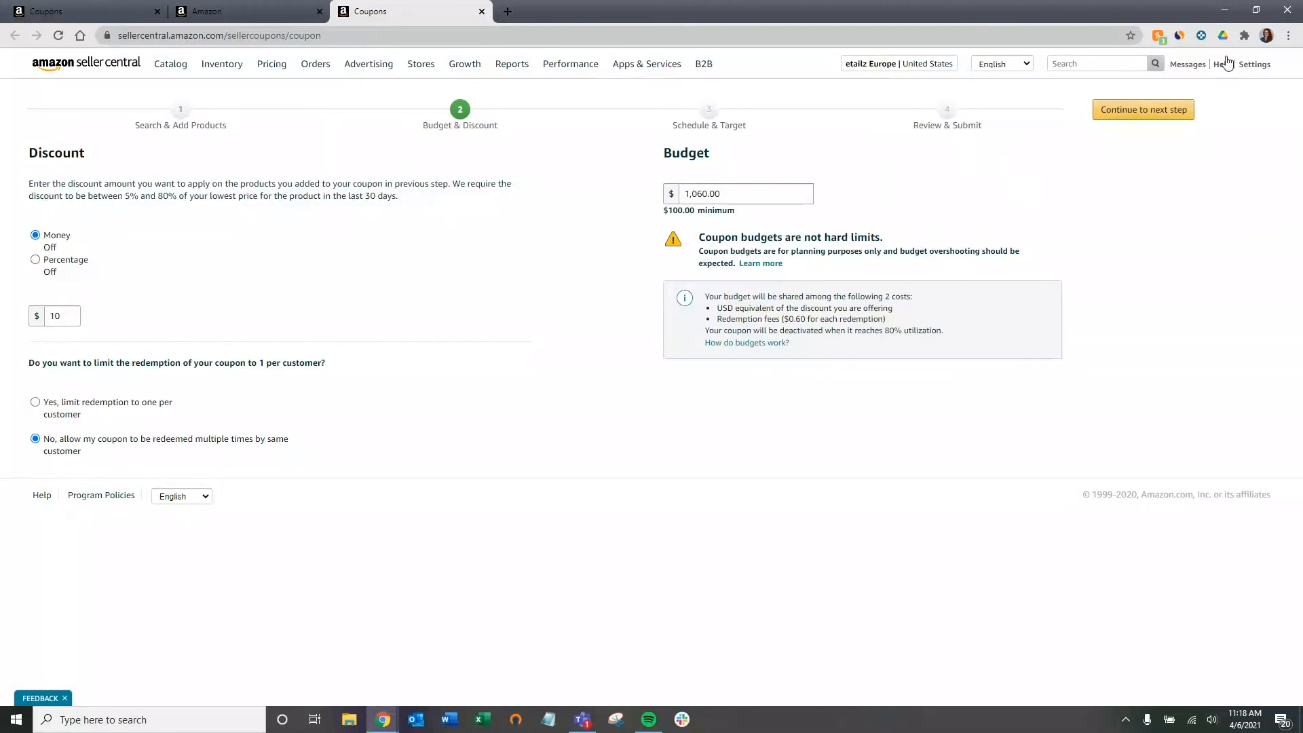
# Step: Continue to the schedule and target stage and complete the coupon title with "Nap Mat"
pyautogui.click(1165, 120)
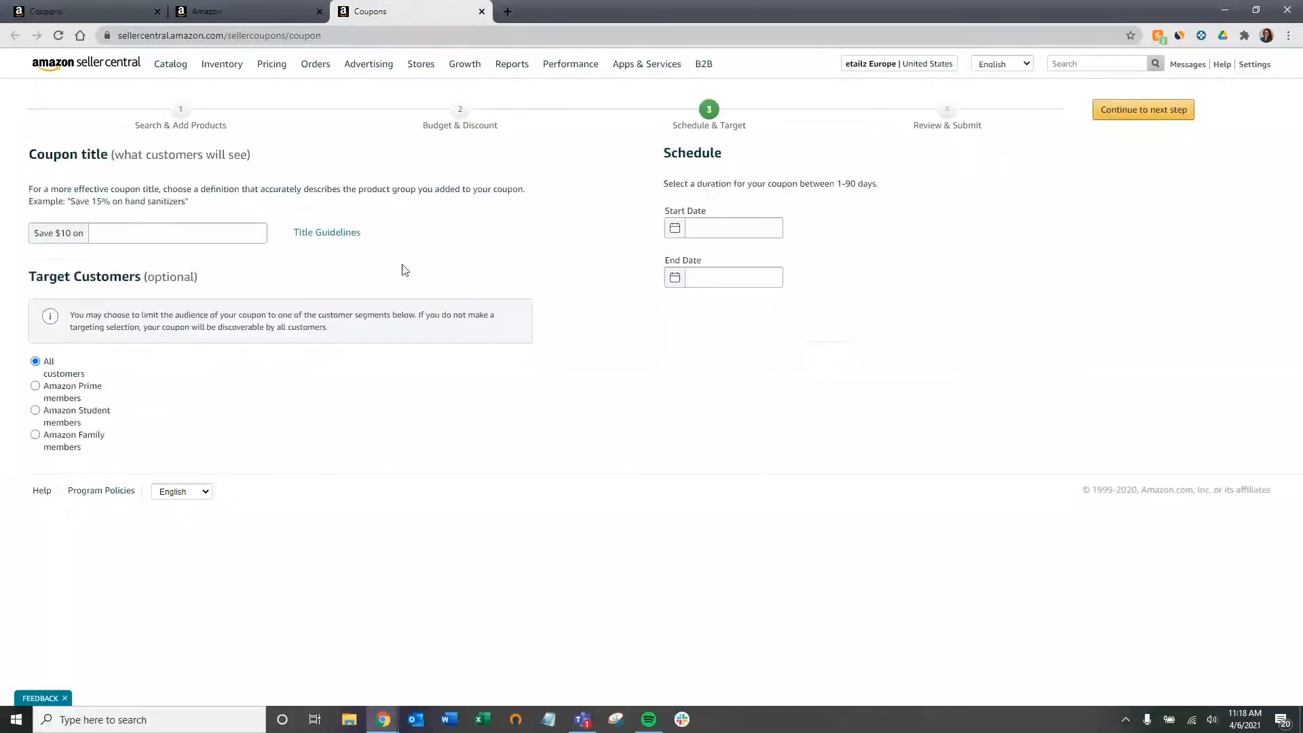
pyautogui.click(205, 235)
pyautogui.write('Nap Mat')
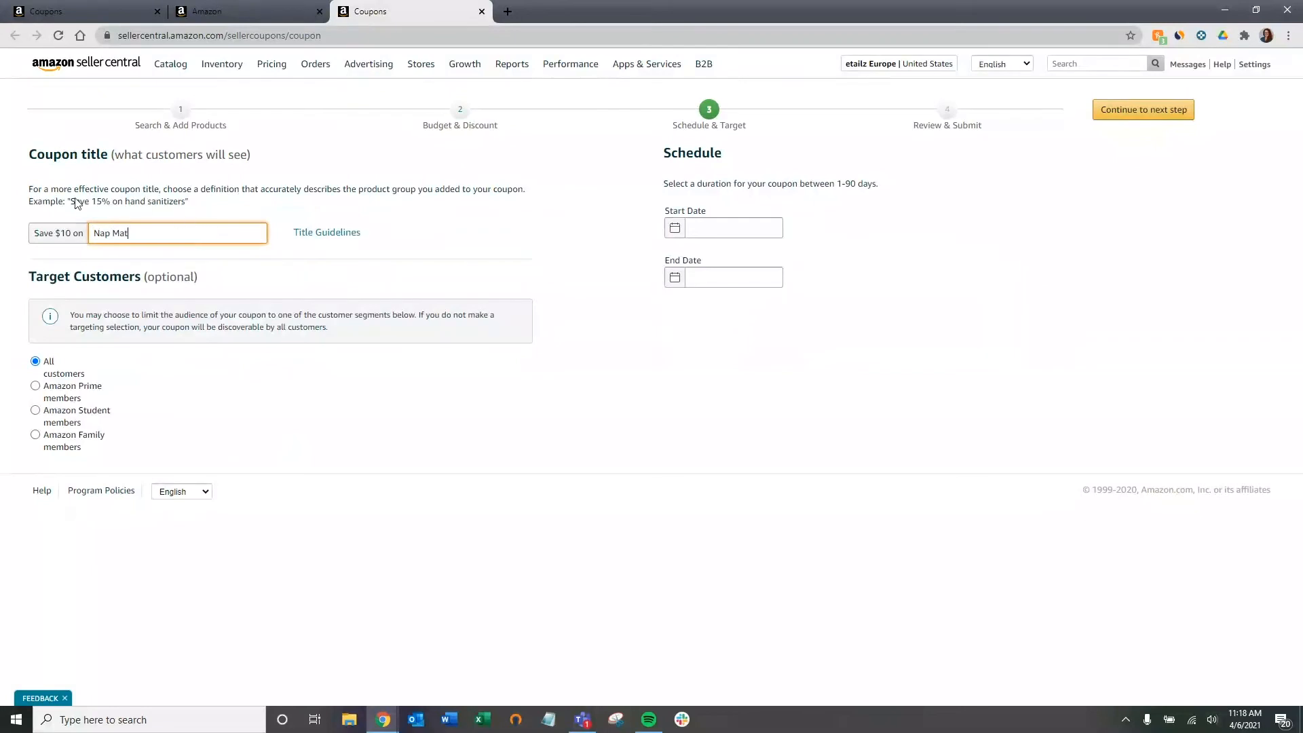
pyautogui.moveTo(68, 201); pyautogui.dragTo(189, 206)
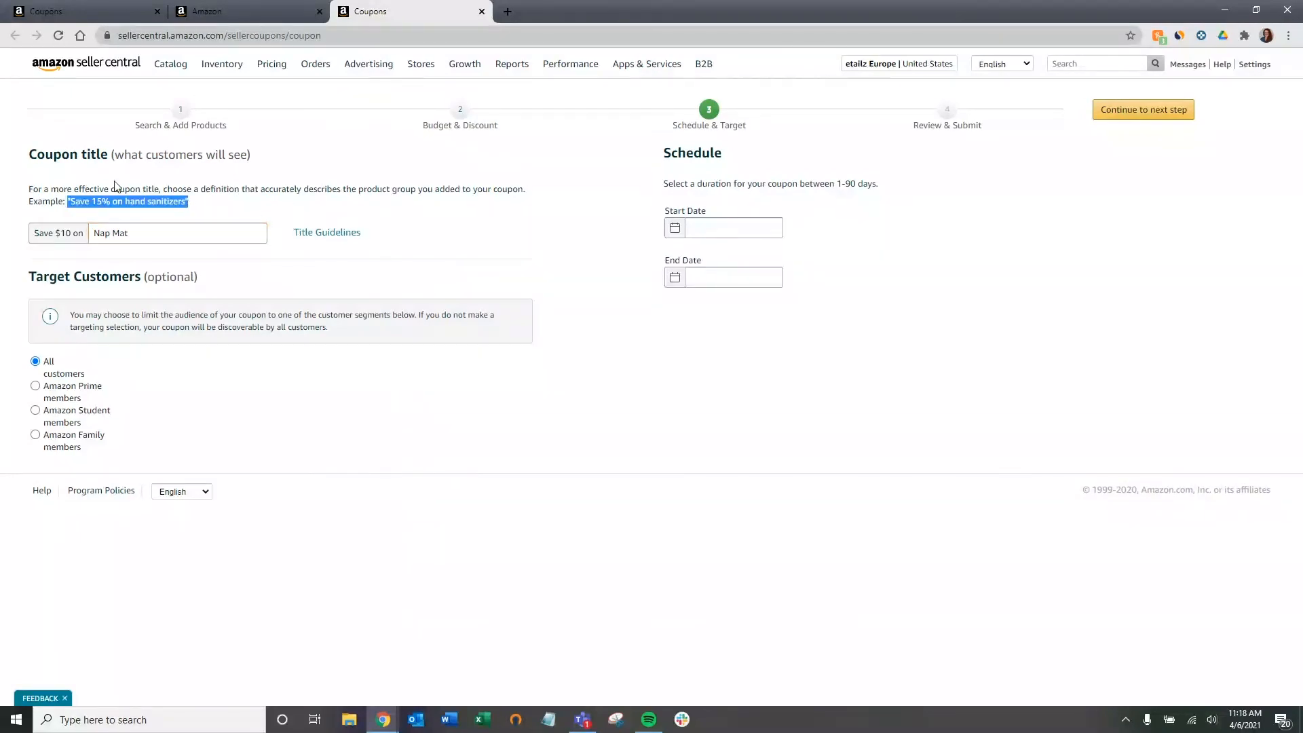
pyautogui.click(204, 197)
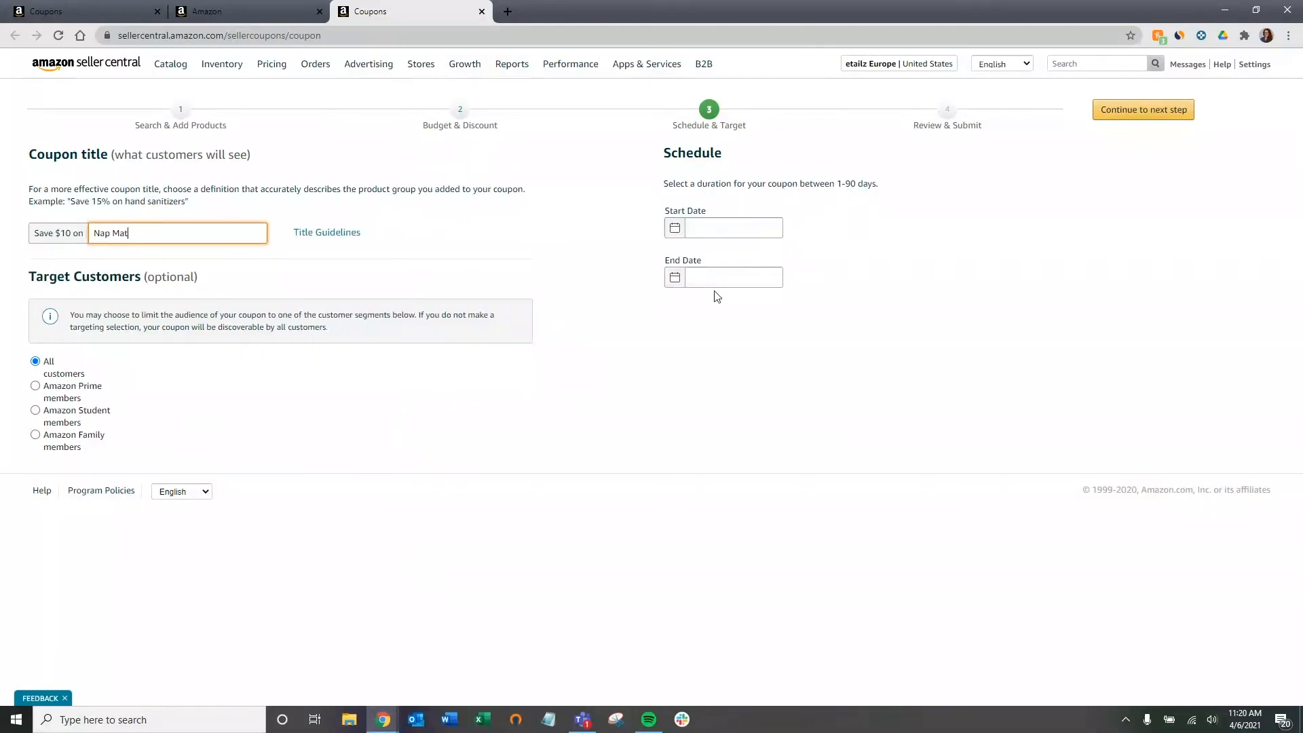
# Step: Schedule the coupon to run from 04/06/2021 to 04/30/2021
pyautogui.click(698, 226)
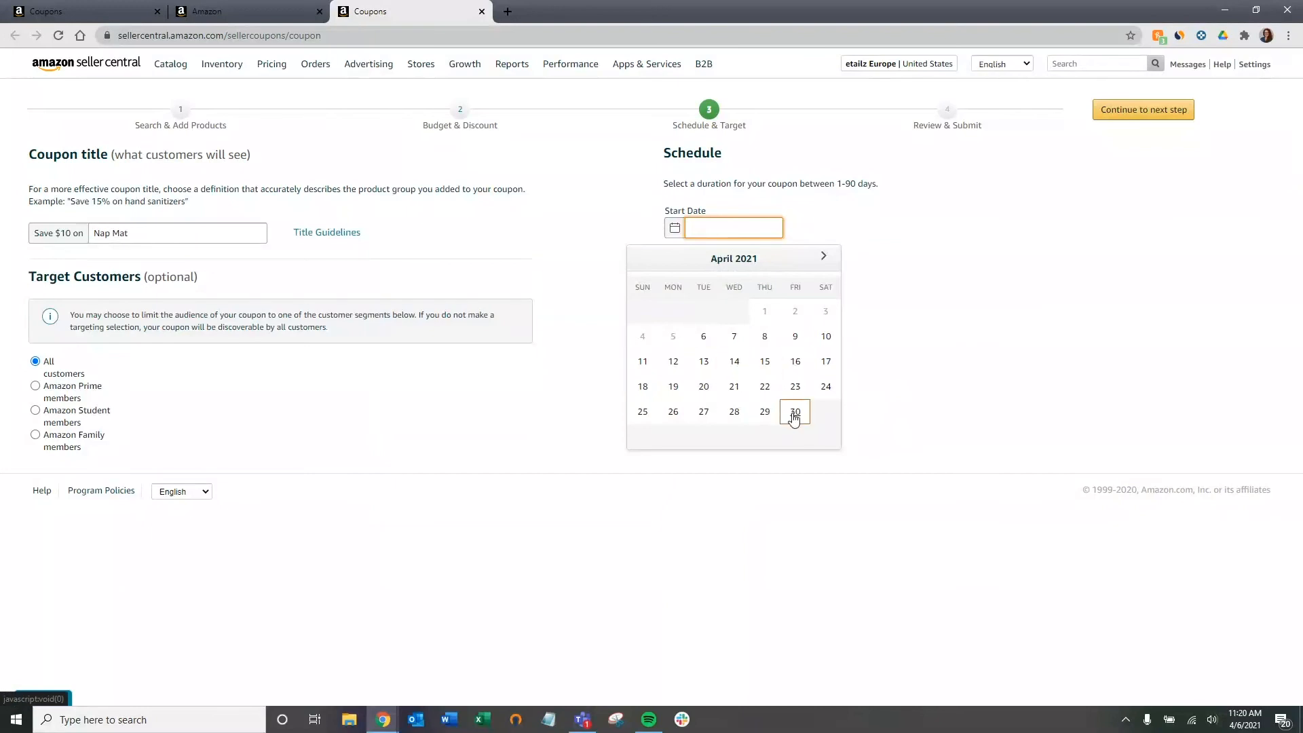
pyautogui.click(706, 340)
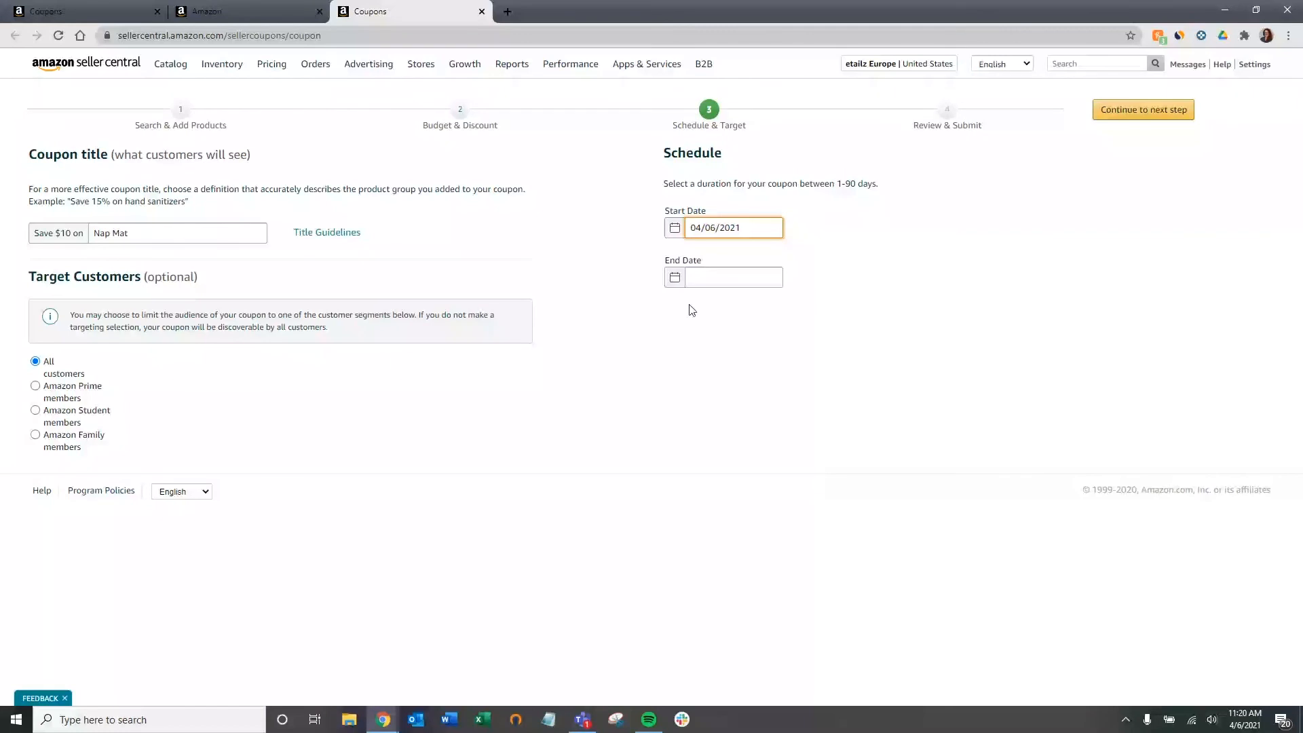
pyautogui.click(699, 284)
pyautogui.click(794, 459)
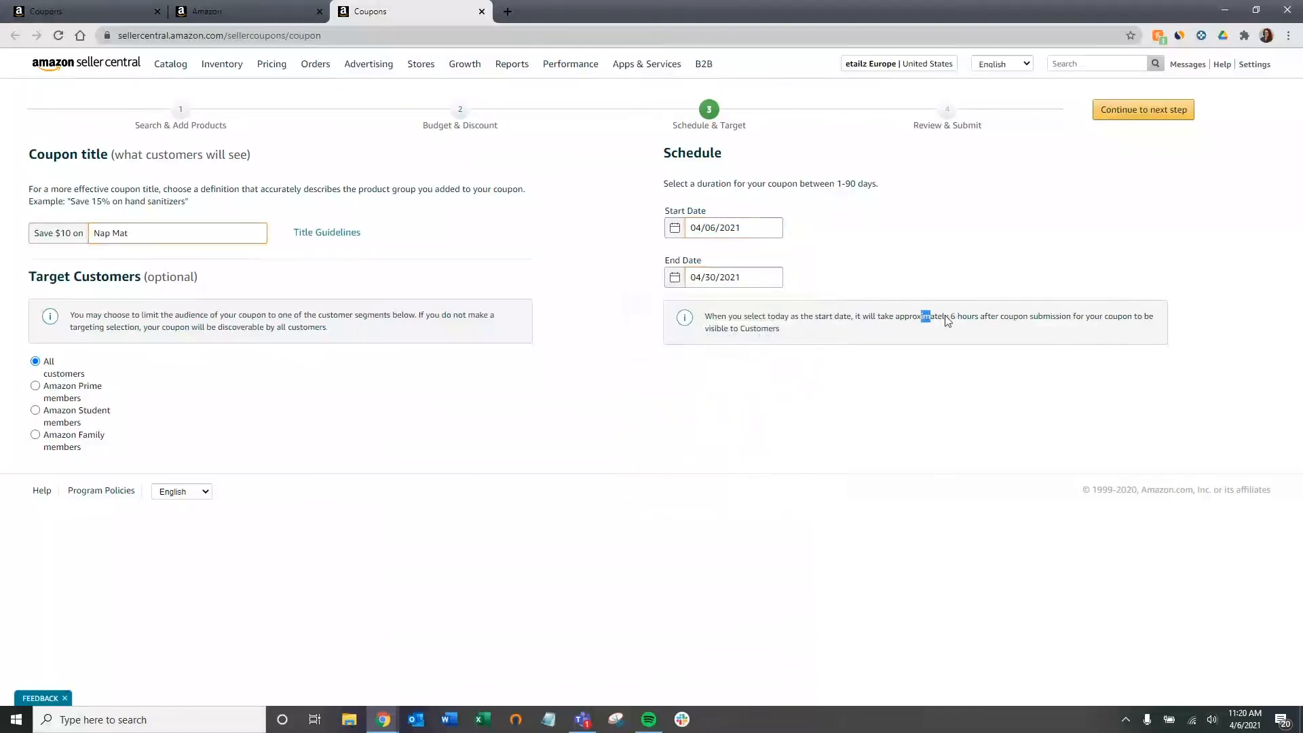
pyautogui.moveTo(922, 316); pyautogui.dragTo(988, 315)
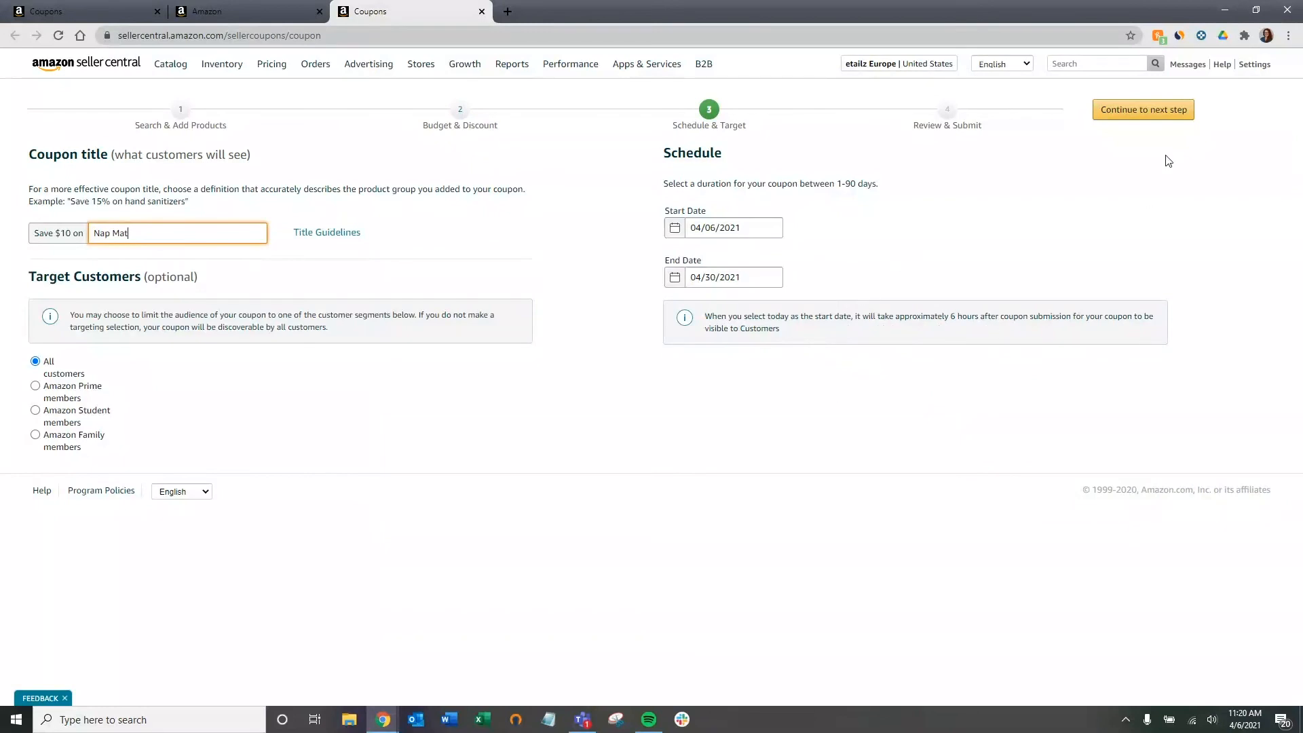
# Step: Continue to the final review, check the coupon title and submit the coupon
pyautogui.click(1163, 120)
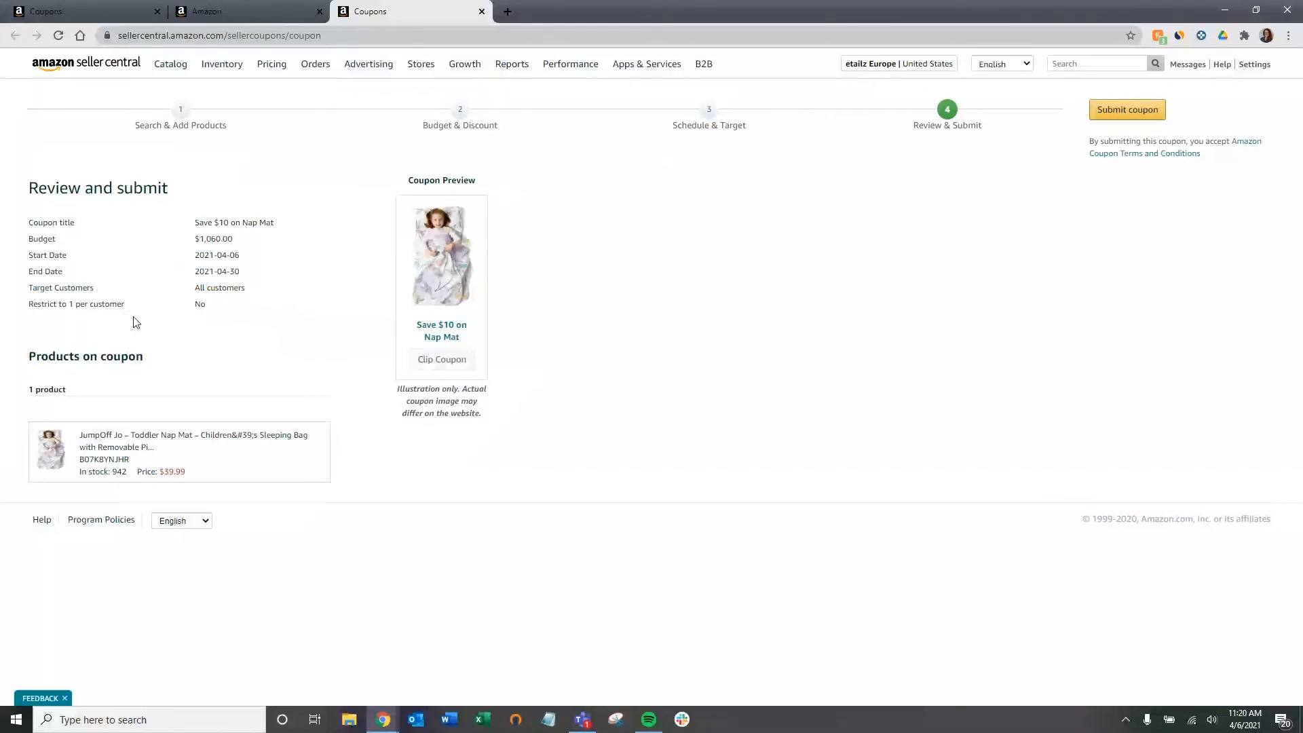
pyautogui.moveTo(196, 223); pyautogui.dragTo(259, 227)
pyautogui.click(259, 228)
pyautogui.click(1129, 112)
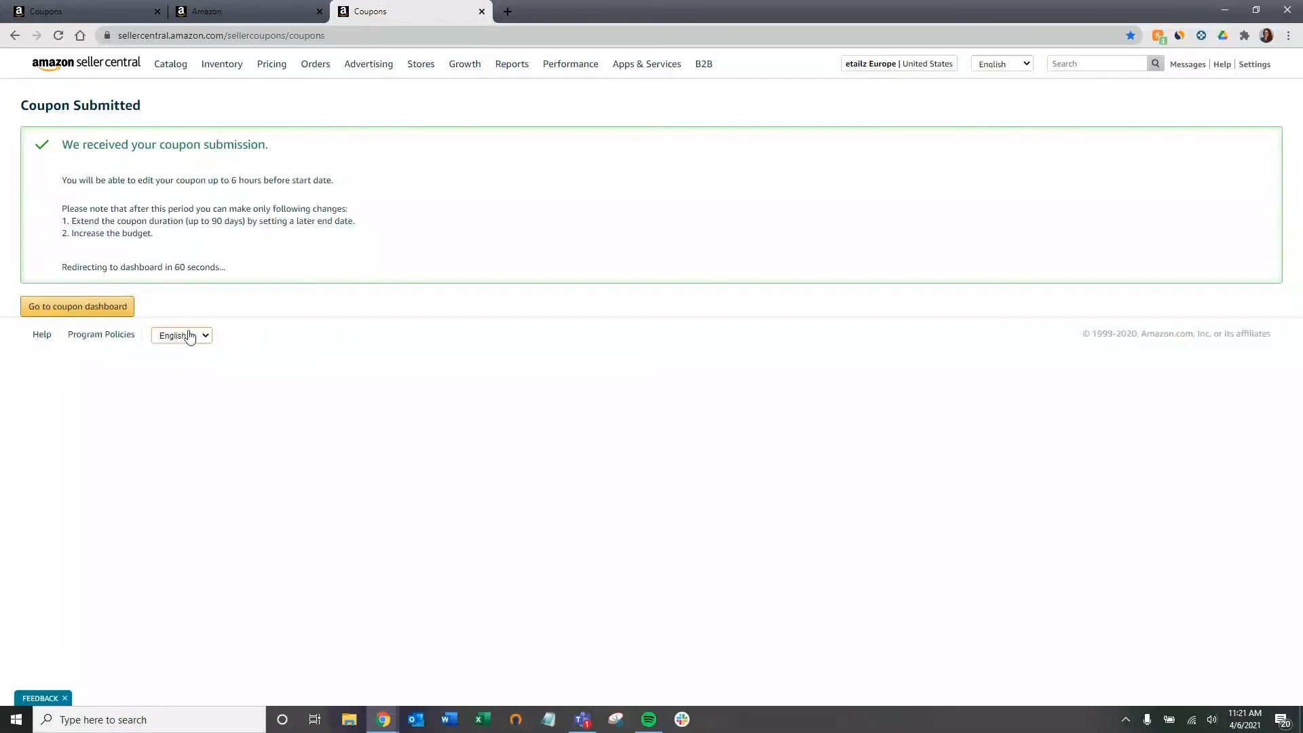
# Step: Open the coupon dashboard, filter it to submitted coupons and read the explanations of the Spend, Clips and Redeemed columns
pyautogui.click(91, 309)
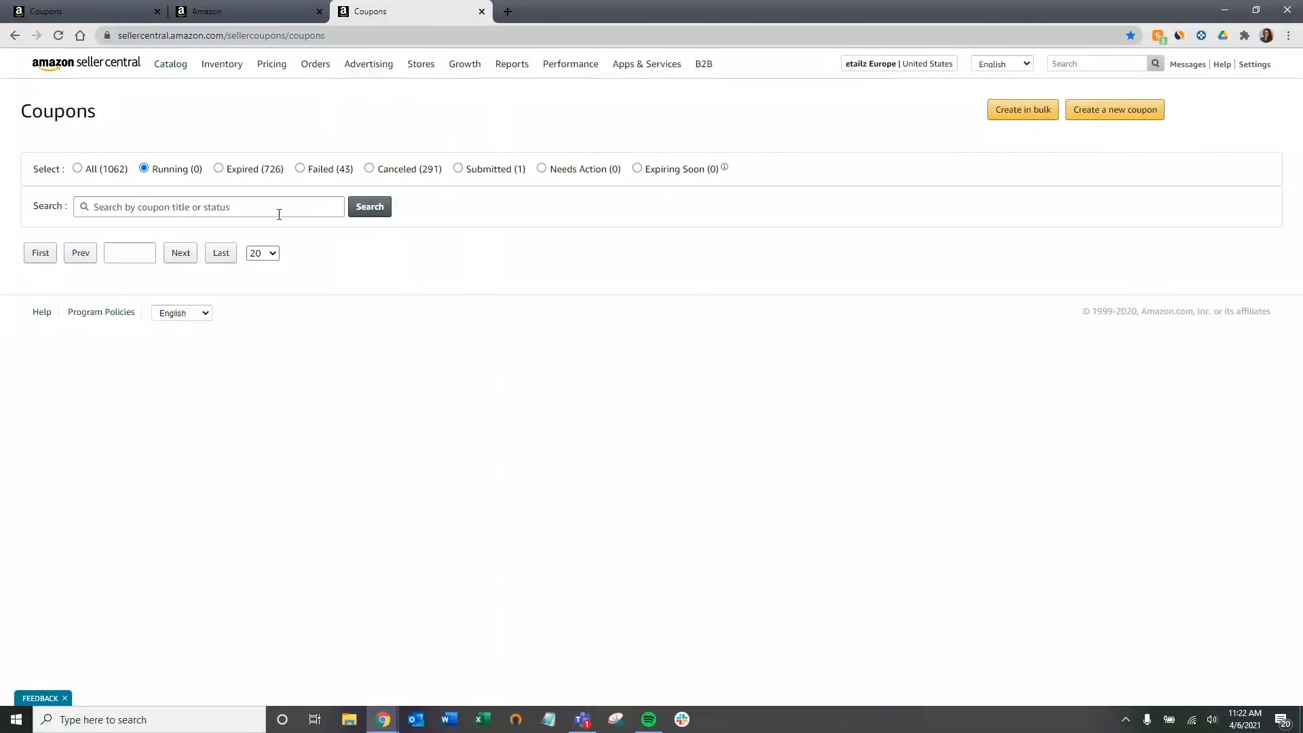
pyautogui.click(458, 169)
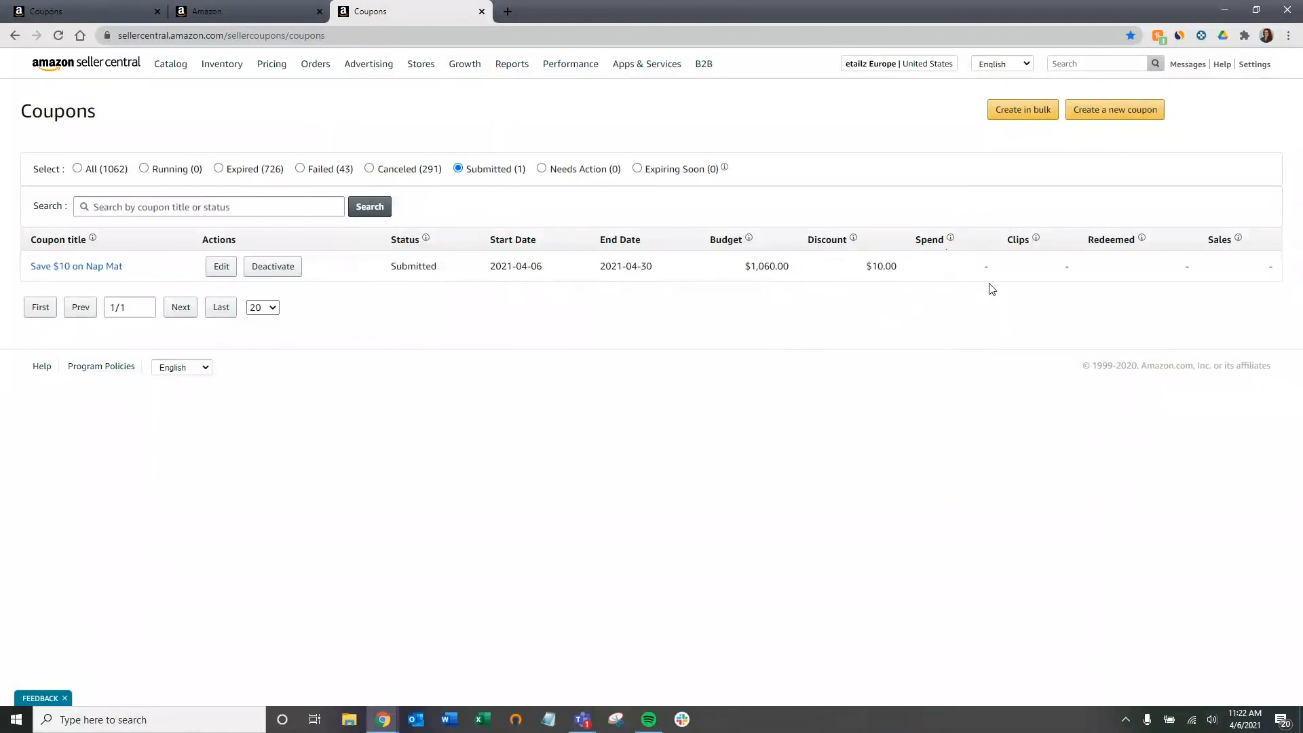
pyautogui.moveTo(951, 242)
pyautogui.moveTo(1036, 239)
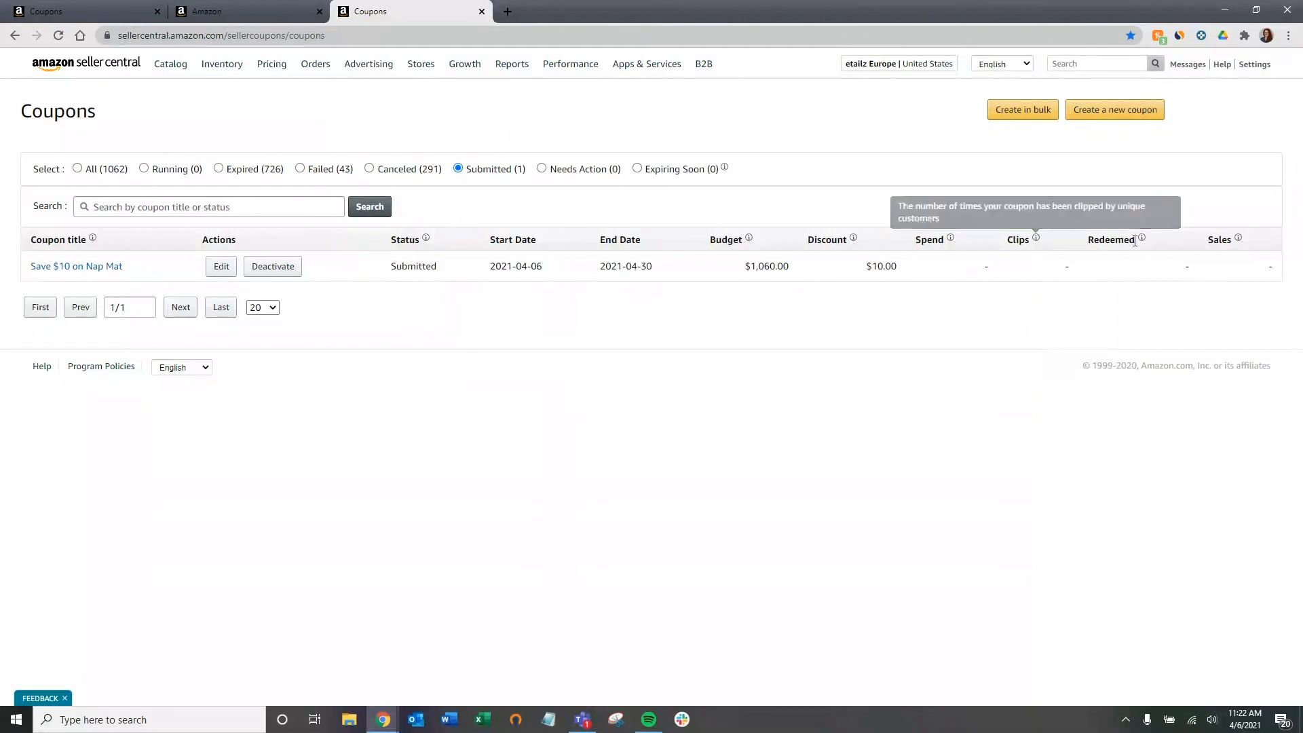
pyautogui.moveTo(1143, 240)
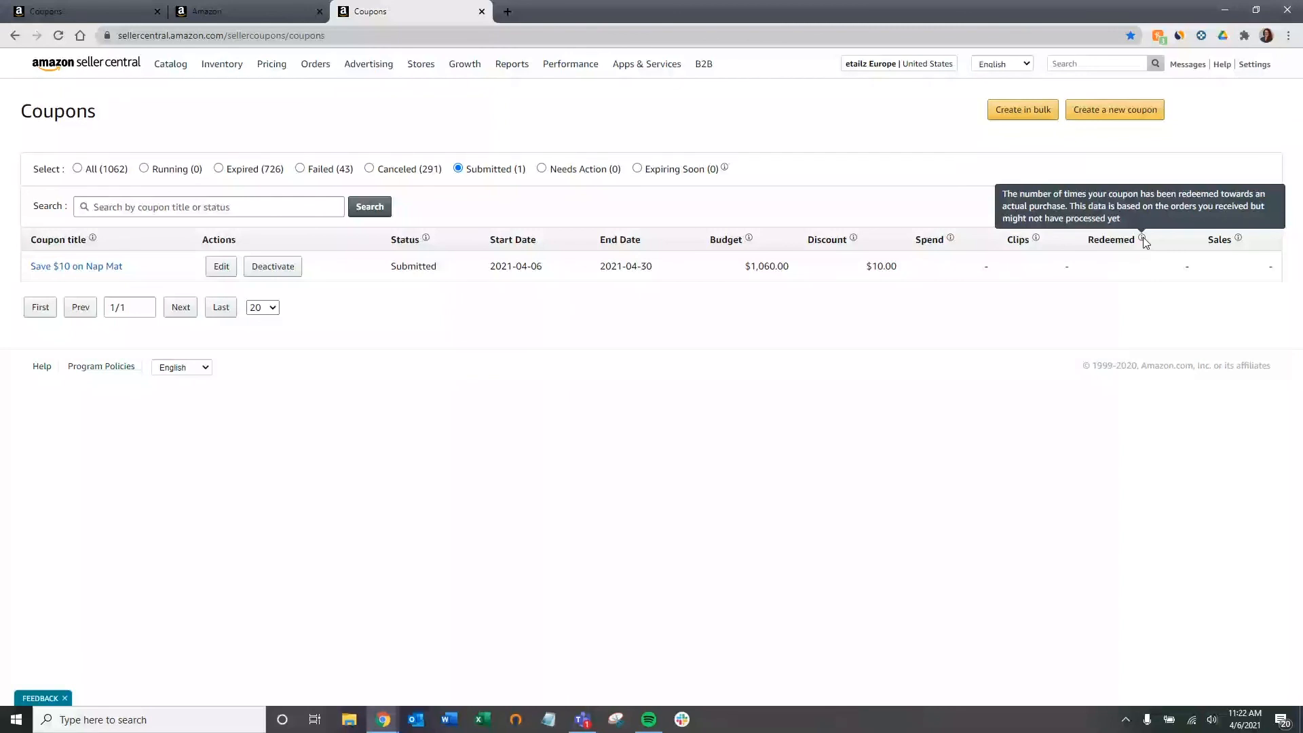
# Step: Read the explanation of the Sales column, reload the coupon dashboard and filter it to submitted coupons again
pyautogui.moveTo(1236, 244)
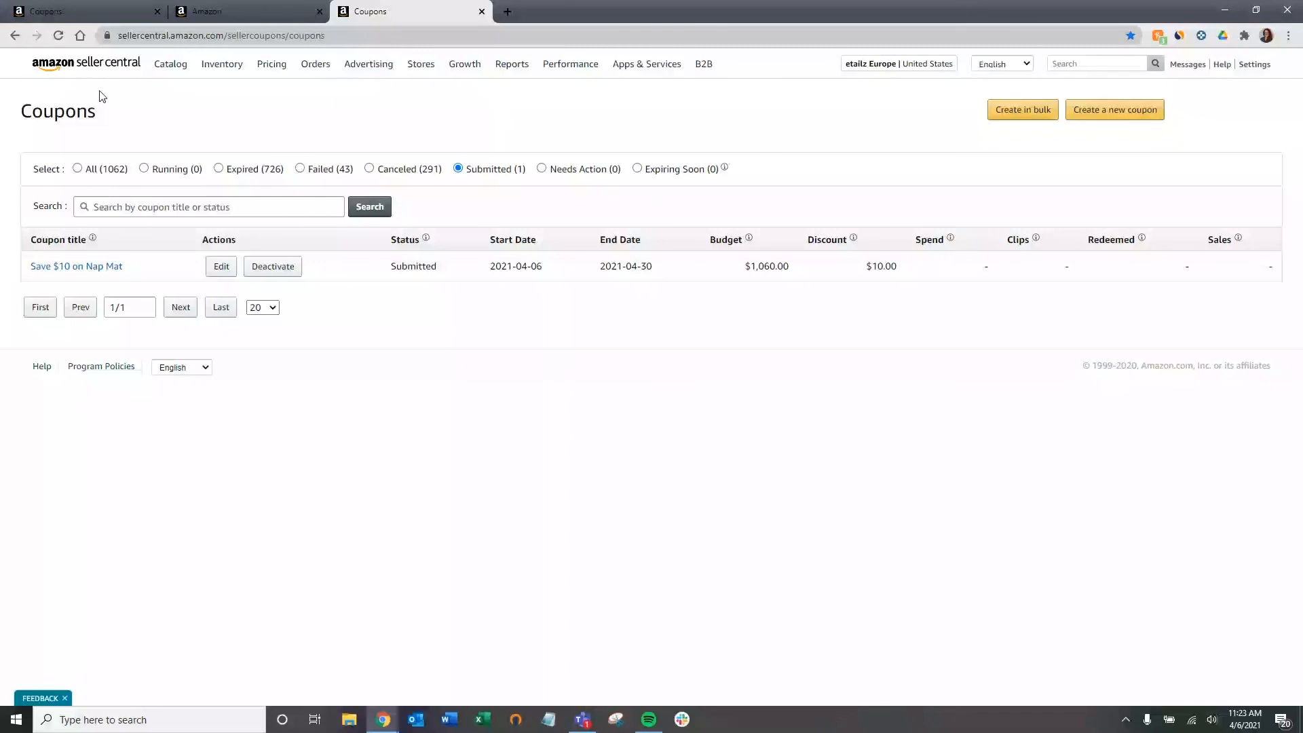
pyautogui.click(58, 36)
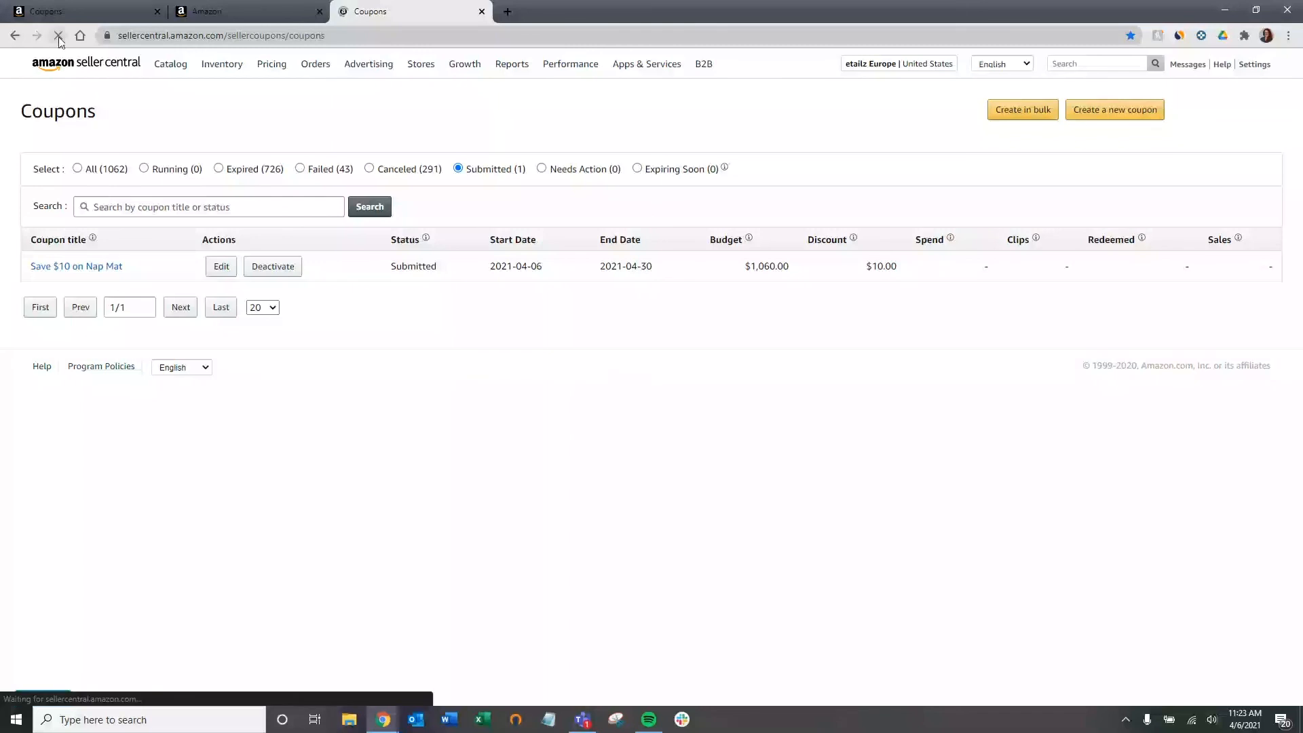
pyautogui.click(495, 171)
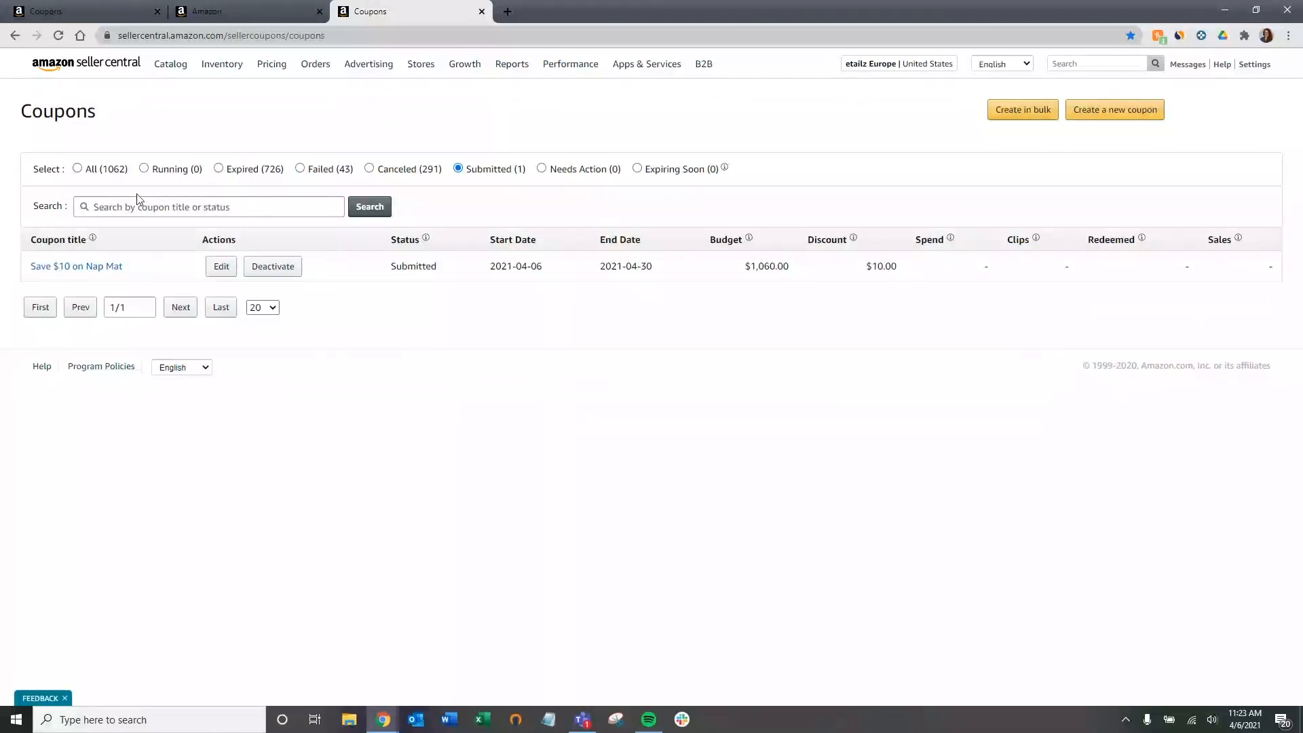
# Step: Highlight the Nap Mat coupon's row to review its details, clear the selection and refresh the dashboard to recheck the coupon status counts
pyautogui.click(168, 205)
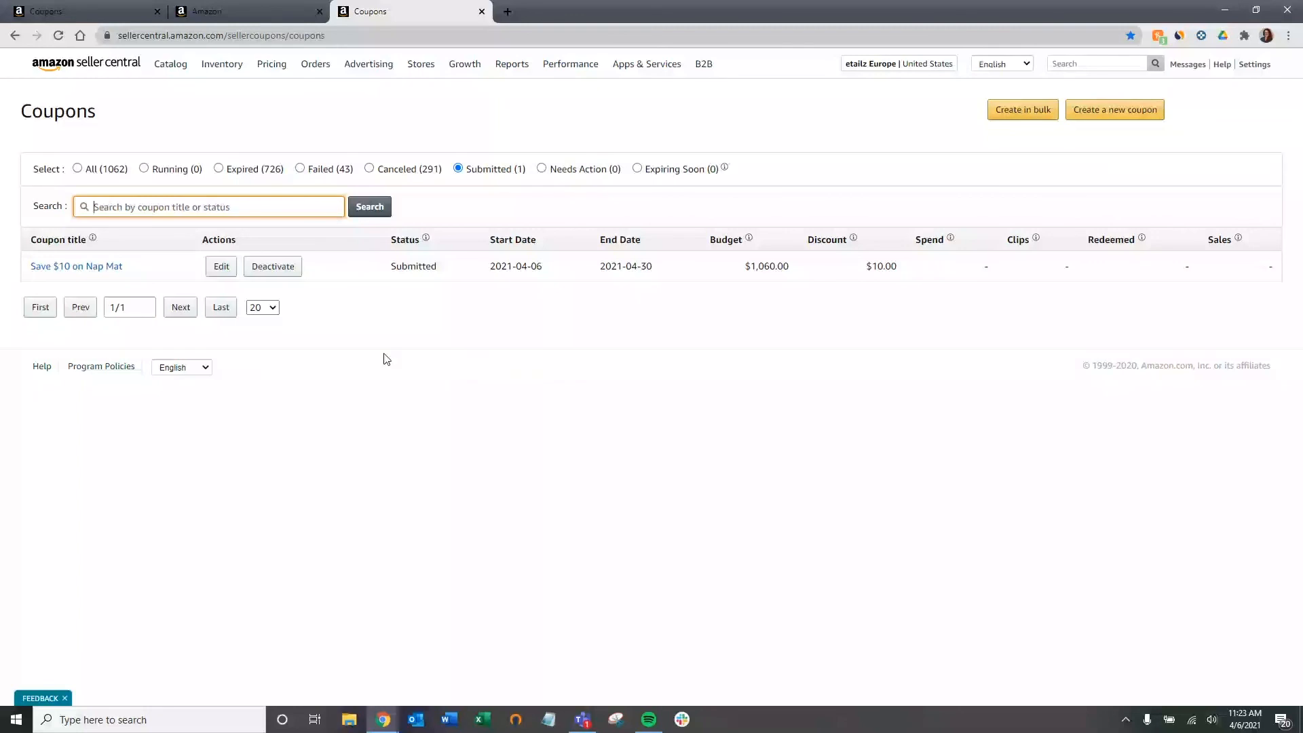
pyautogui.moveTo(12, 253); pyautogui.dragTo(1271, 271)
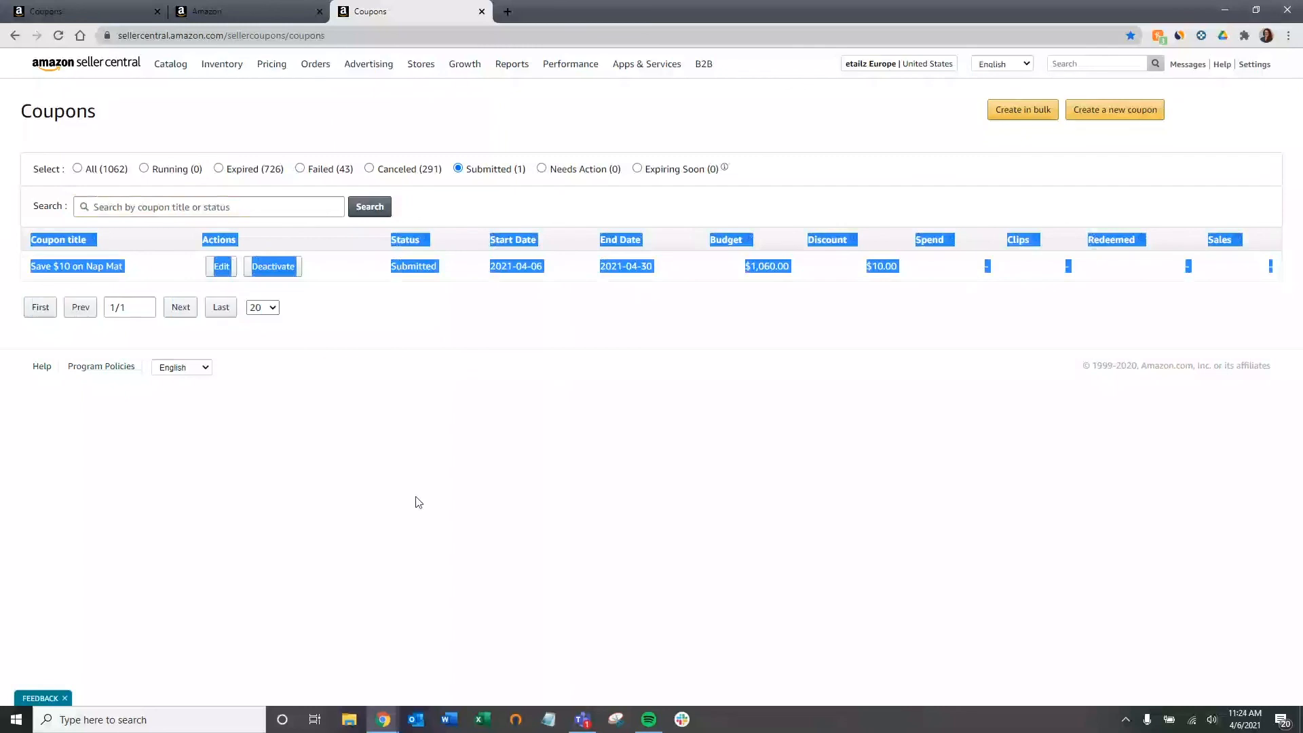
pyautogui.click(354, 588)
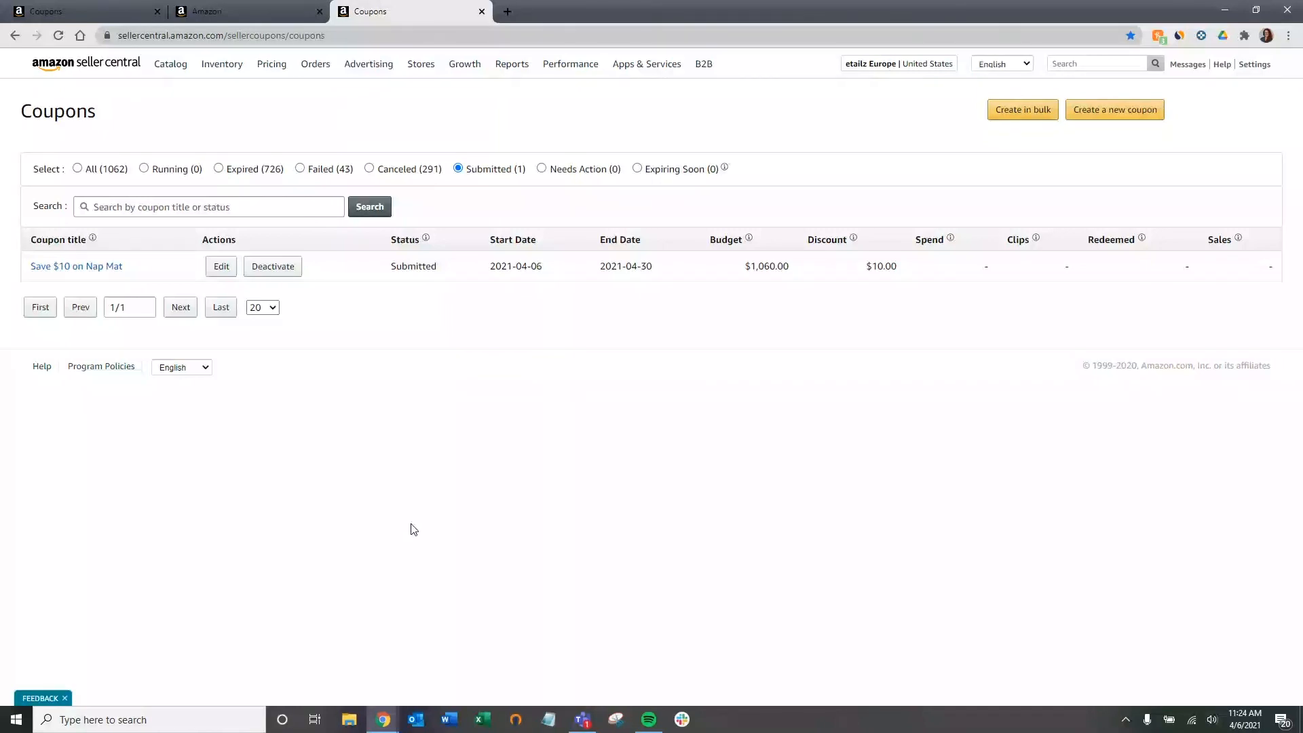
pyautogui.click(58, 36)
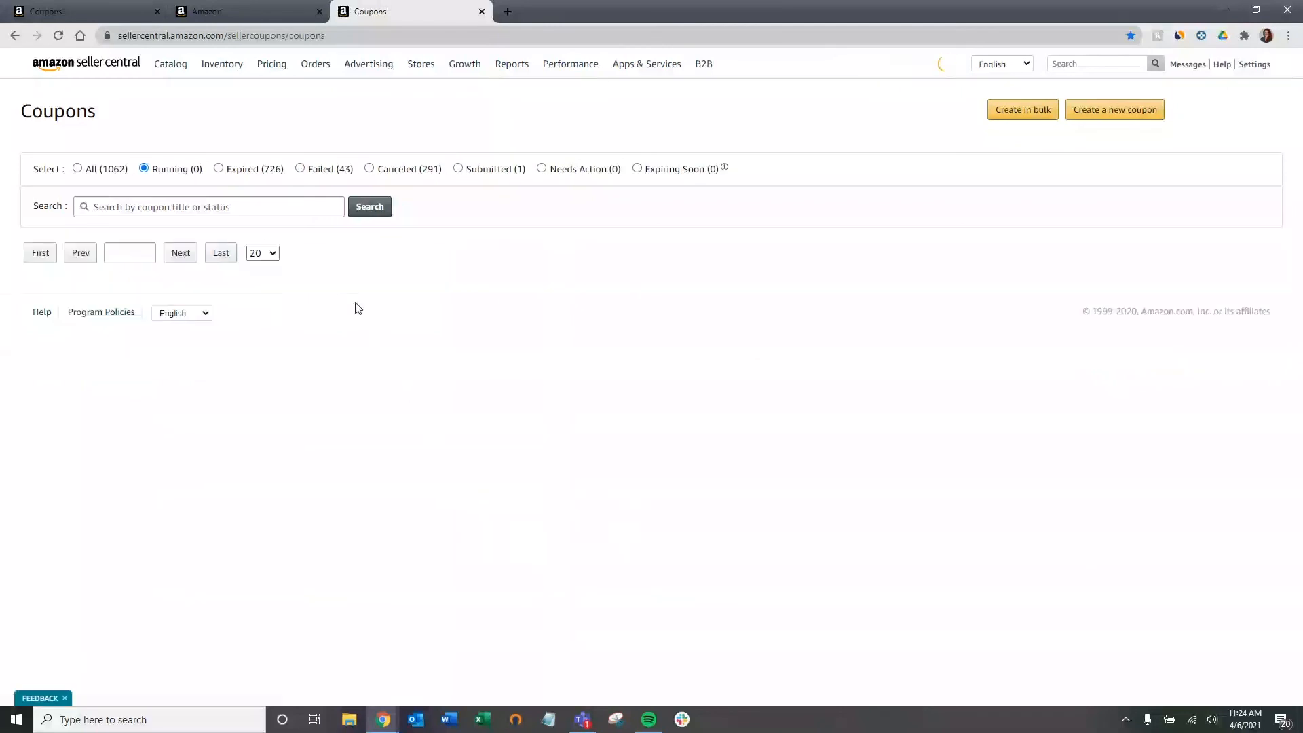
pyautogui.click(59, 35)
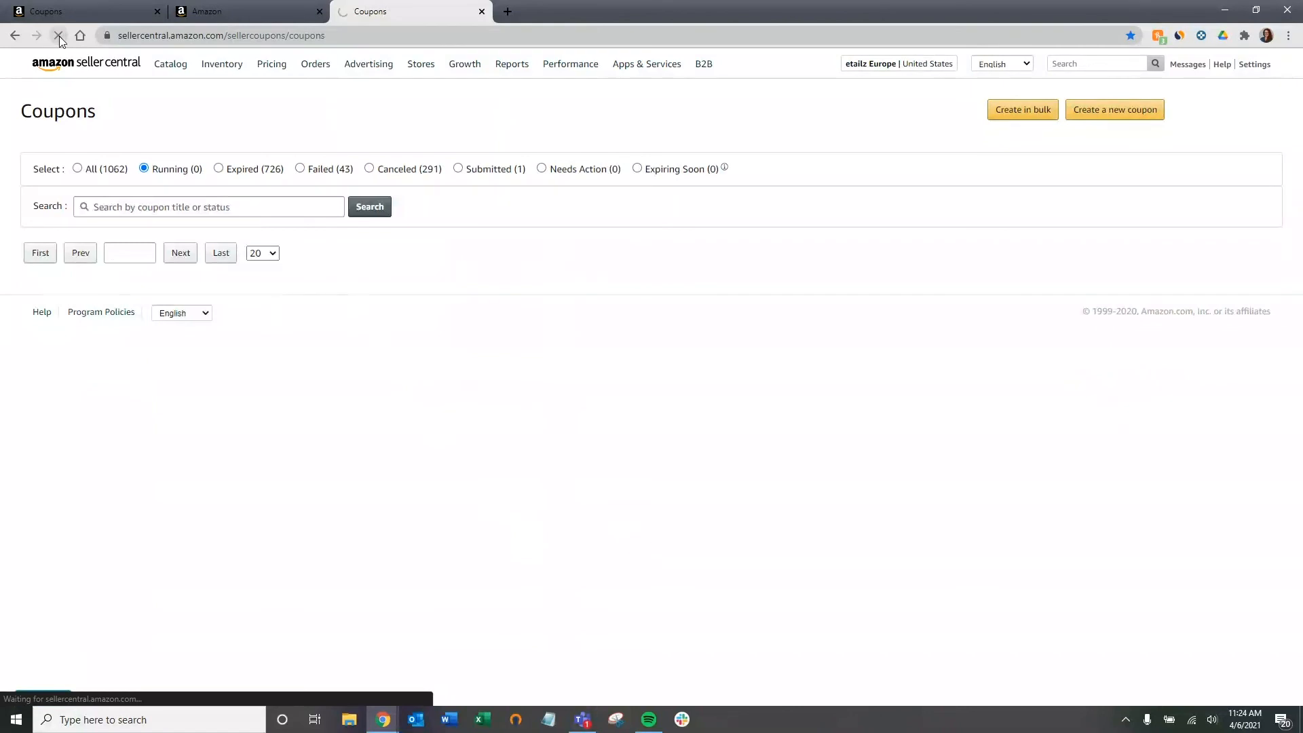